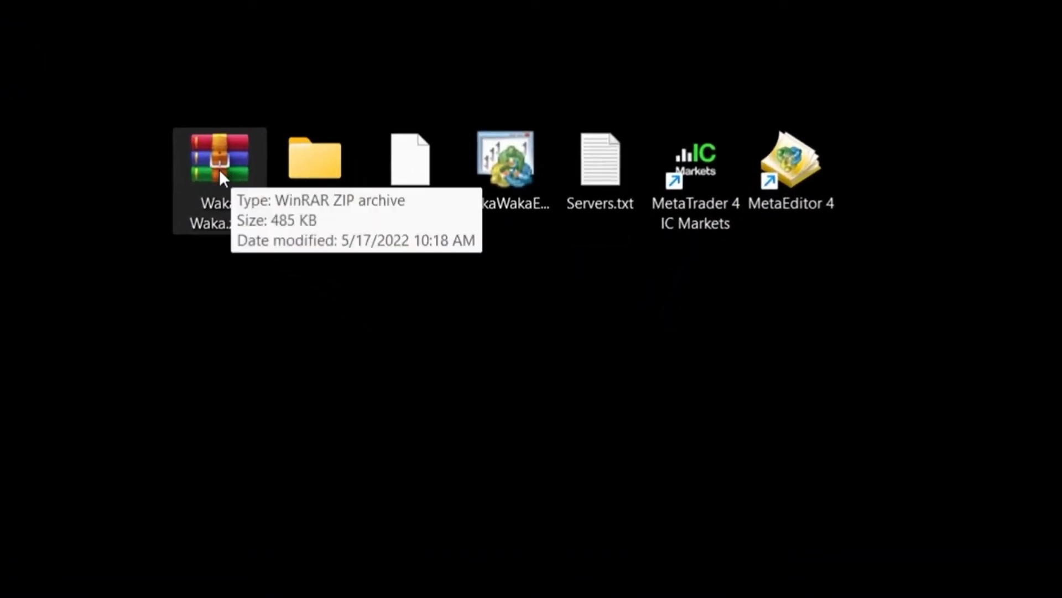
right_click(220, 171)
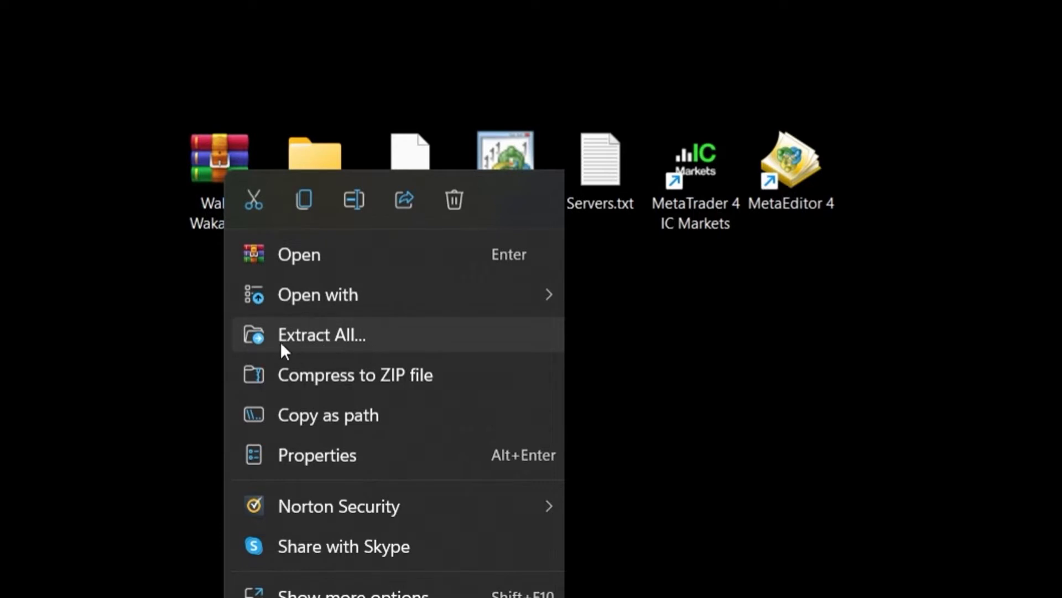
click(702, 387)
click(313, 183)
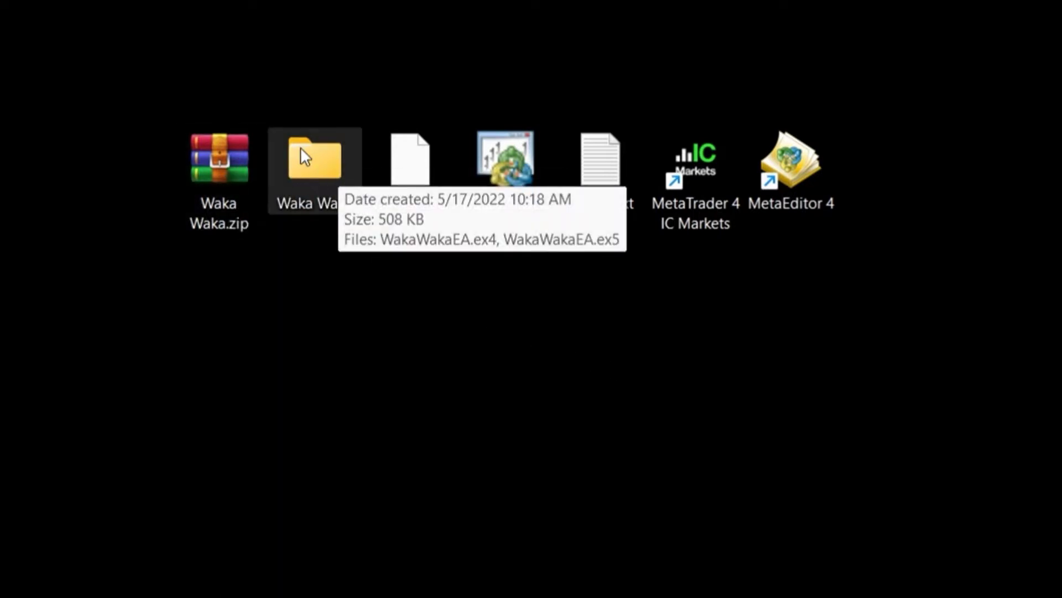
click(415, 183)
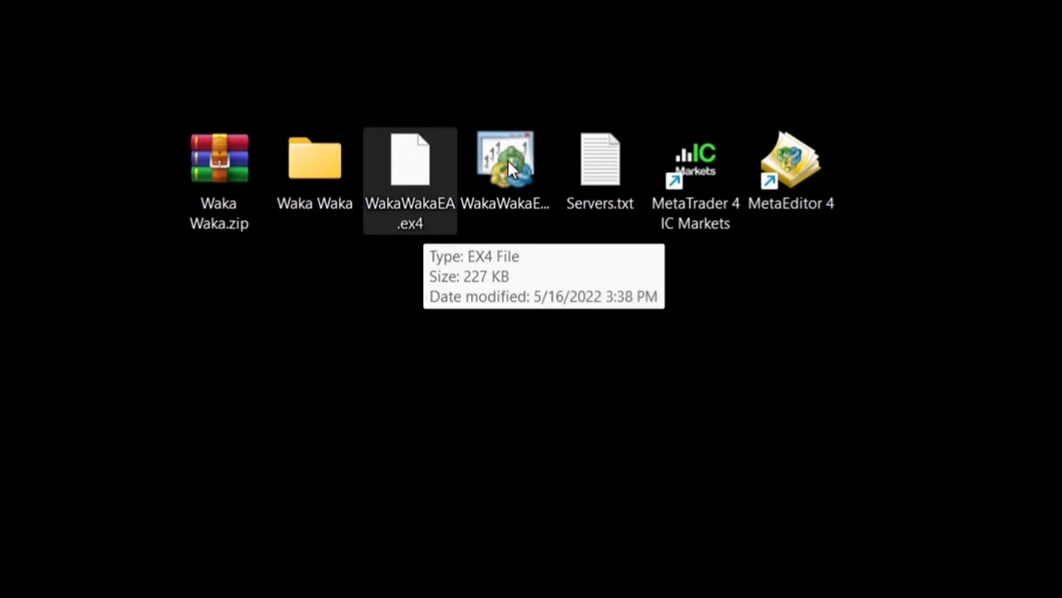
click(514, 178)
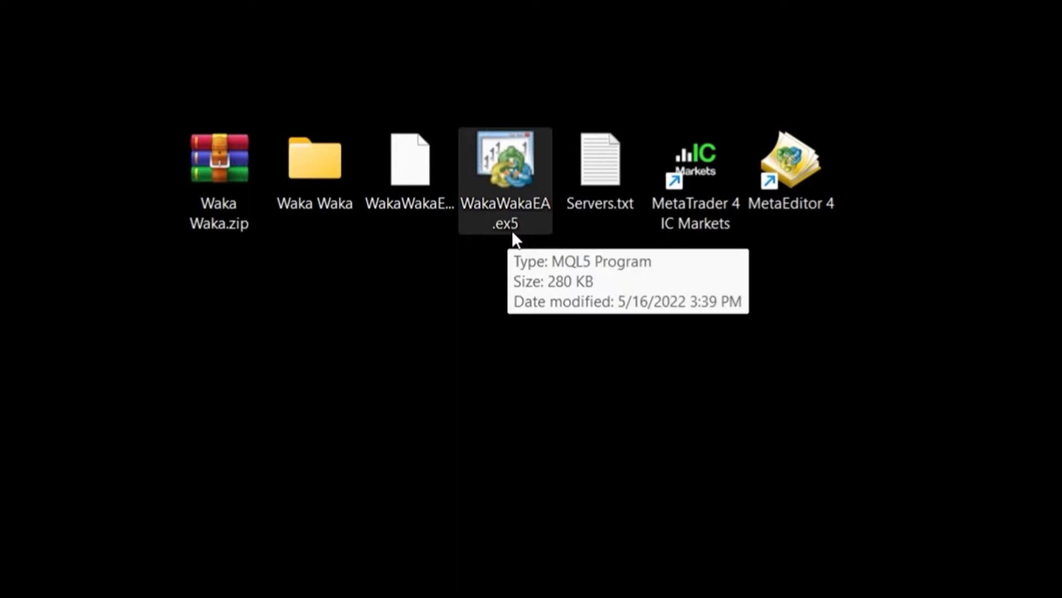
click(631, 177)
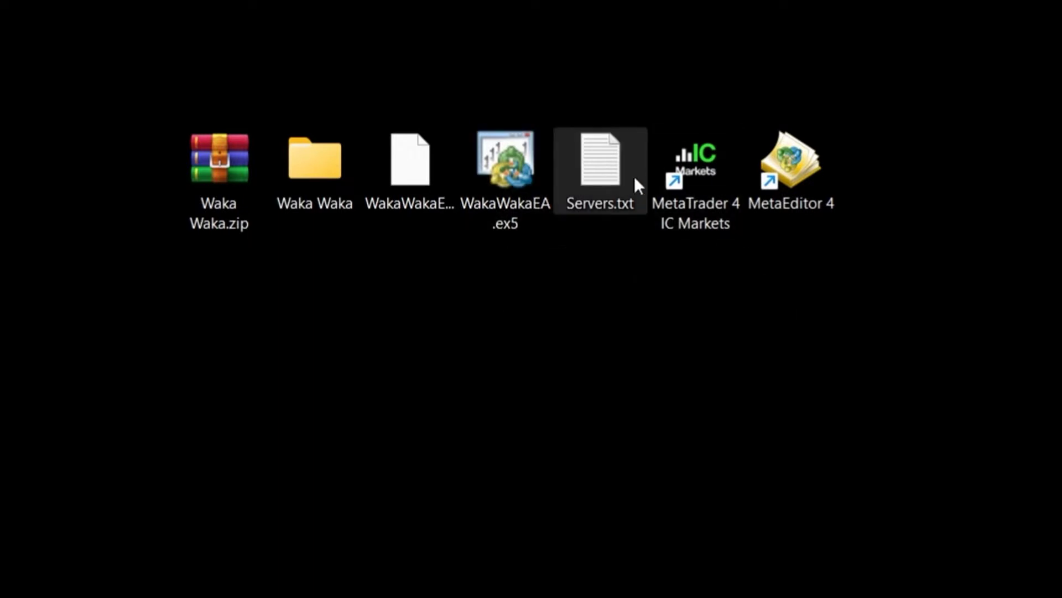
Open Servers.txt in Notepad to view its four server URLs, then minimize it.
double_click(596, 200)
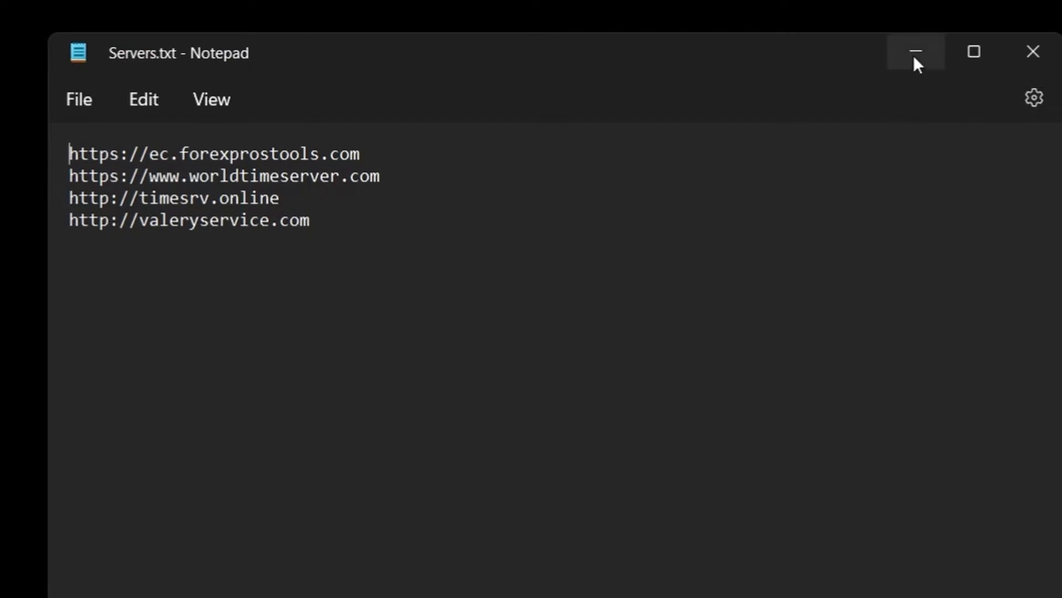
click(916, 51)
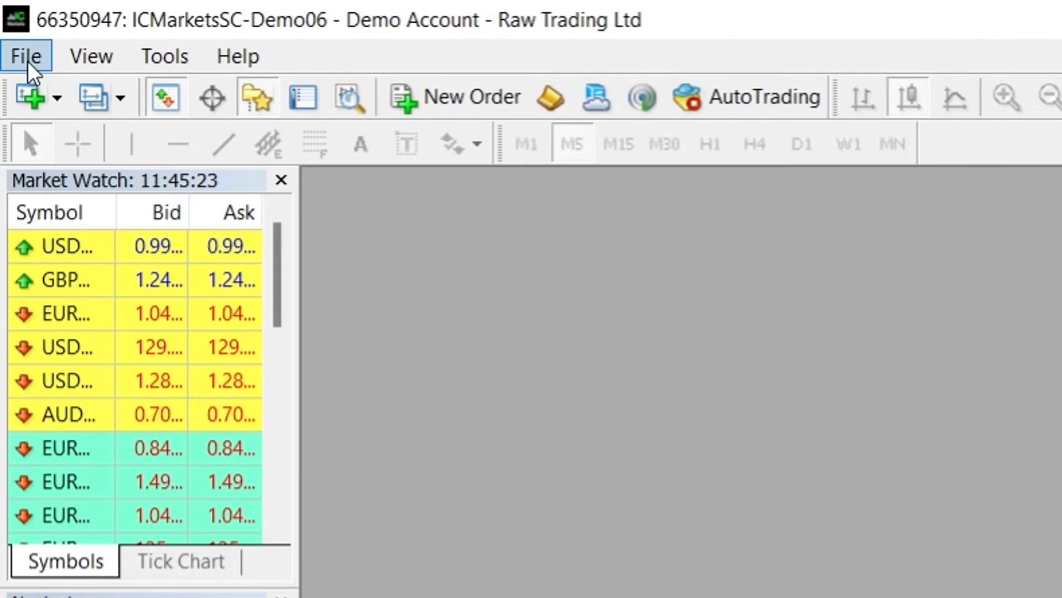
Tick Allow automated trading and Allow WebRequest for listed URL on the Options Expert Advisors tab.
click(166, 60)
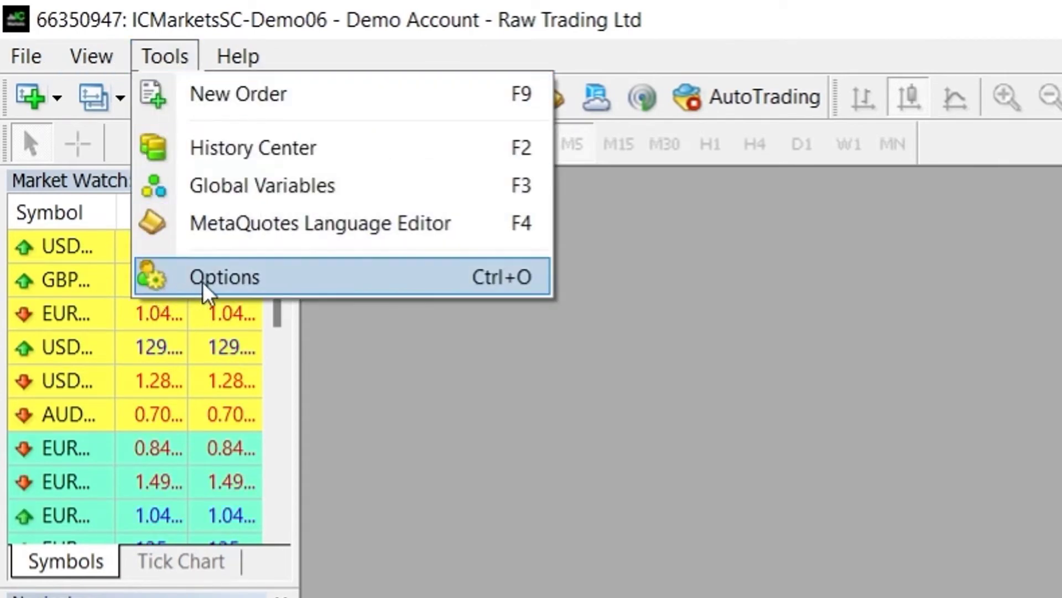
click(210, 279)
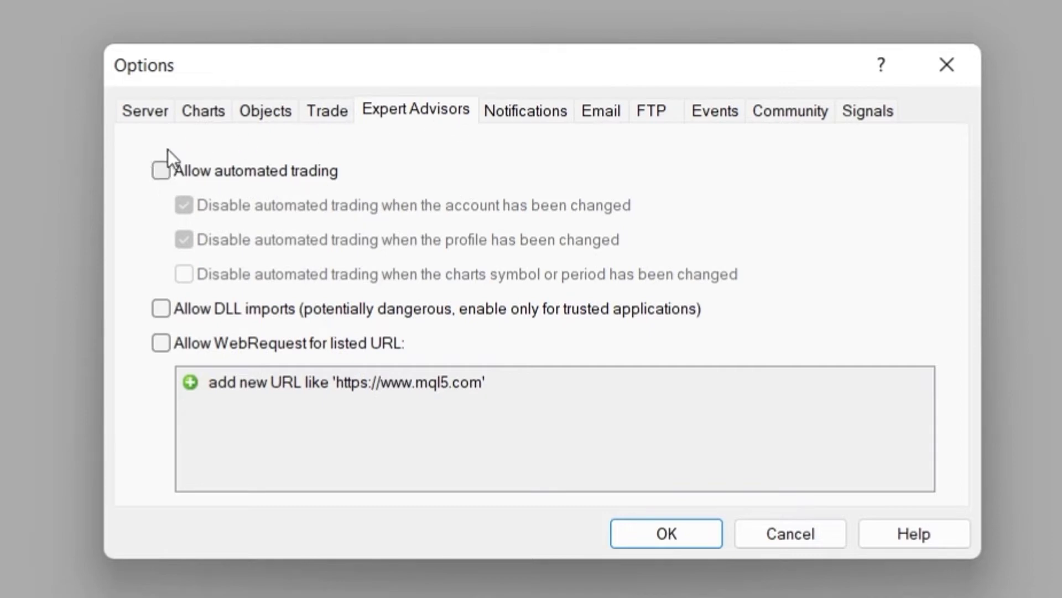
click(161, 171)
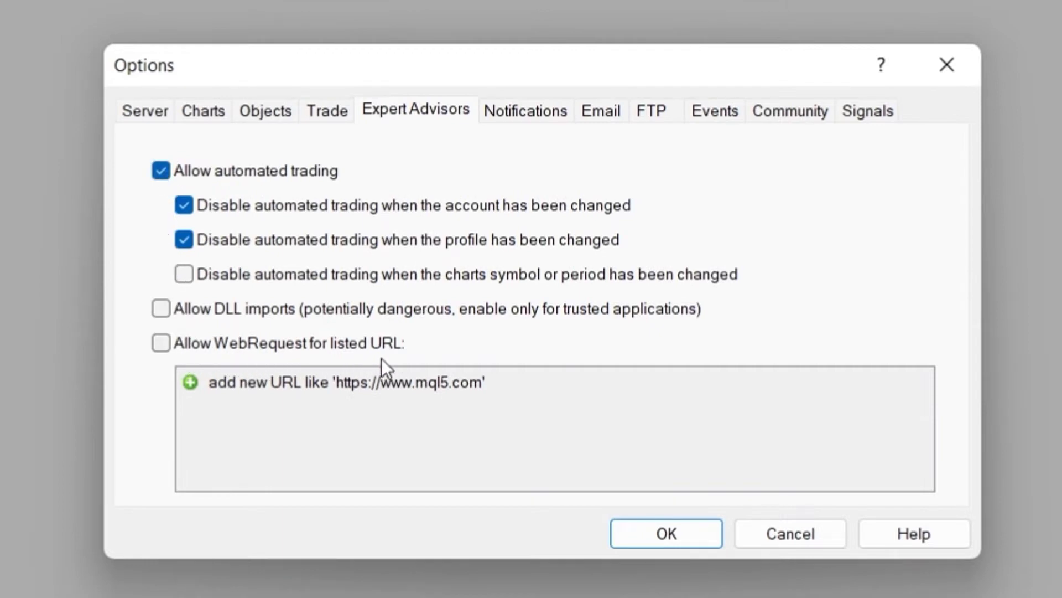
click(161, 341)
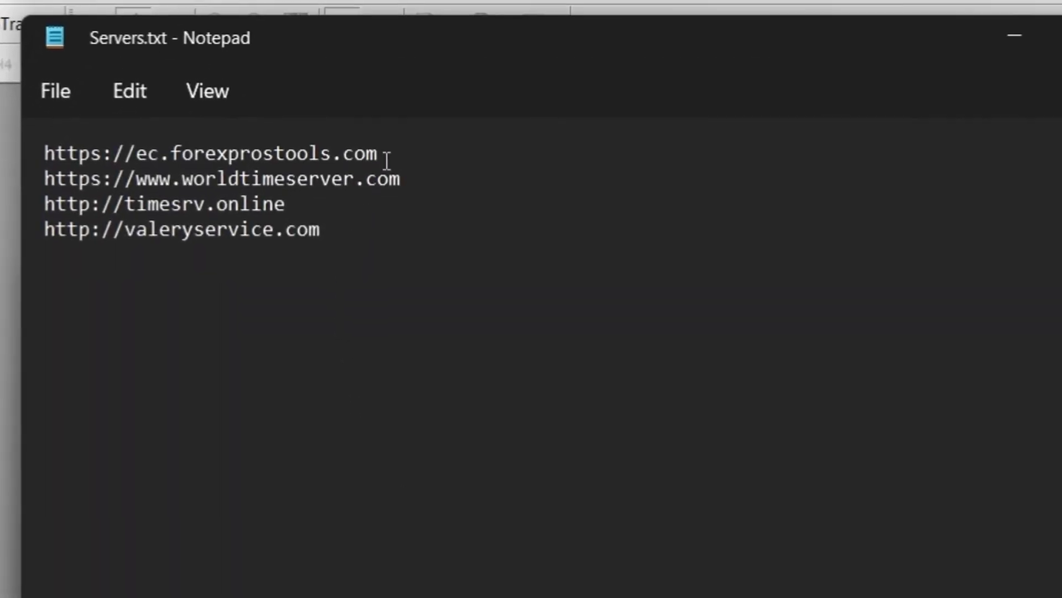
drag(387, 161, 44, 154)
Copy the forexprostools URL from Servers.txt into a new allowed URL row.
right_click(93, 156)
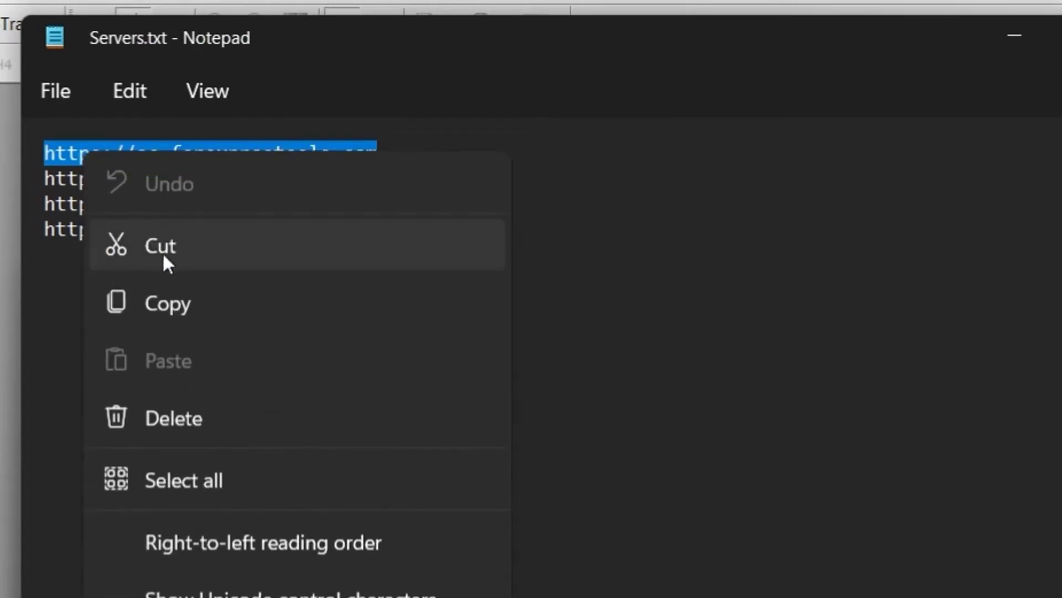
click(174, 299)
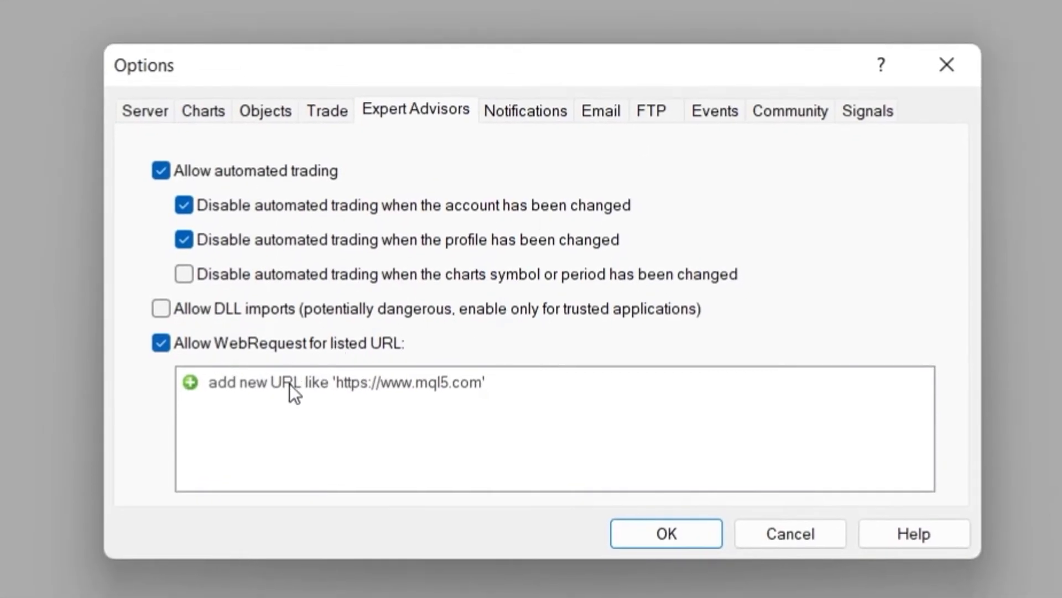
click(290, 384)
right_click(291, 383)
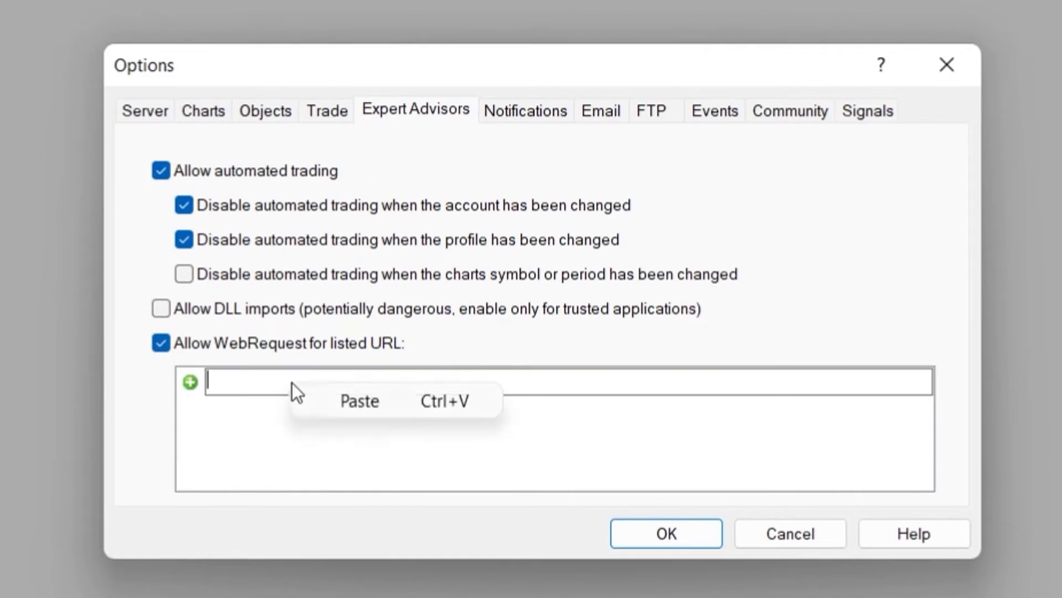
click(284, 399)
click(193, 380)
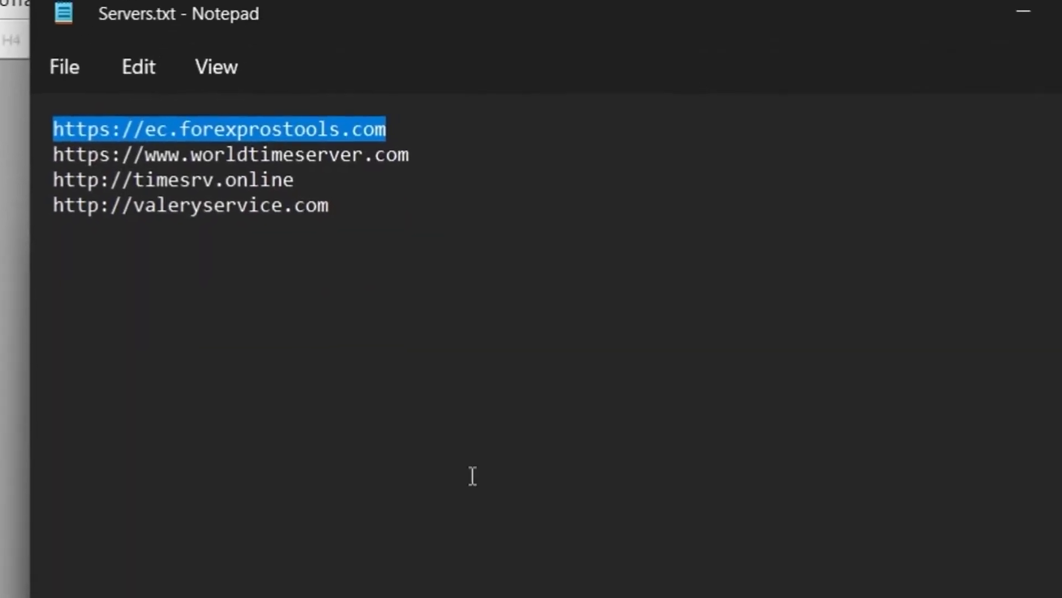
Add the worldtimeserver URL from Servers.txt as the next allowed URL.
drag(409, 179, 31, 178)
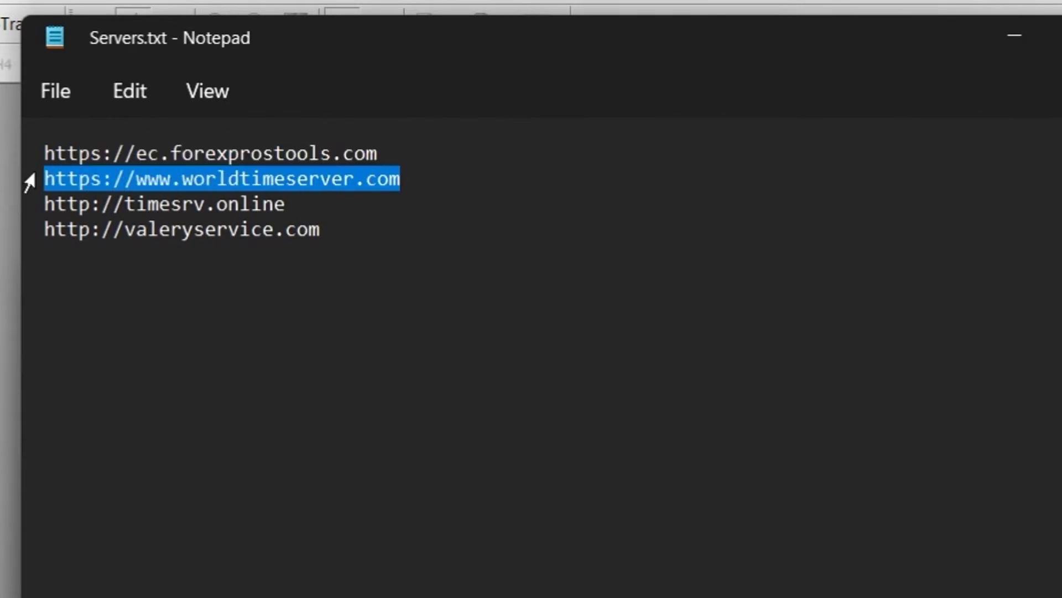
key(ctrl+c)
click(1015, 35)
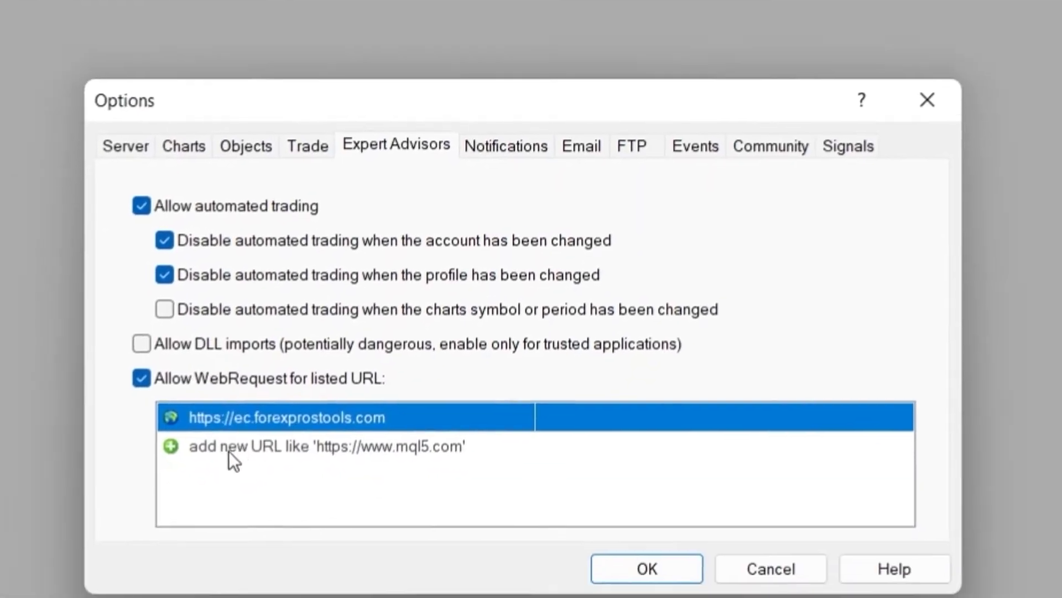
click(231, 448)
click(228, 451)
key(ctrl+v)
key(Return)
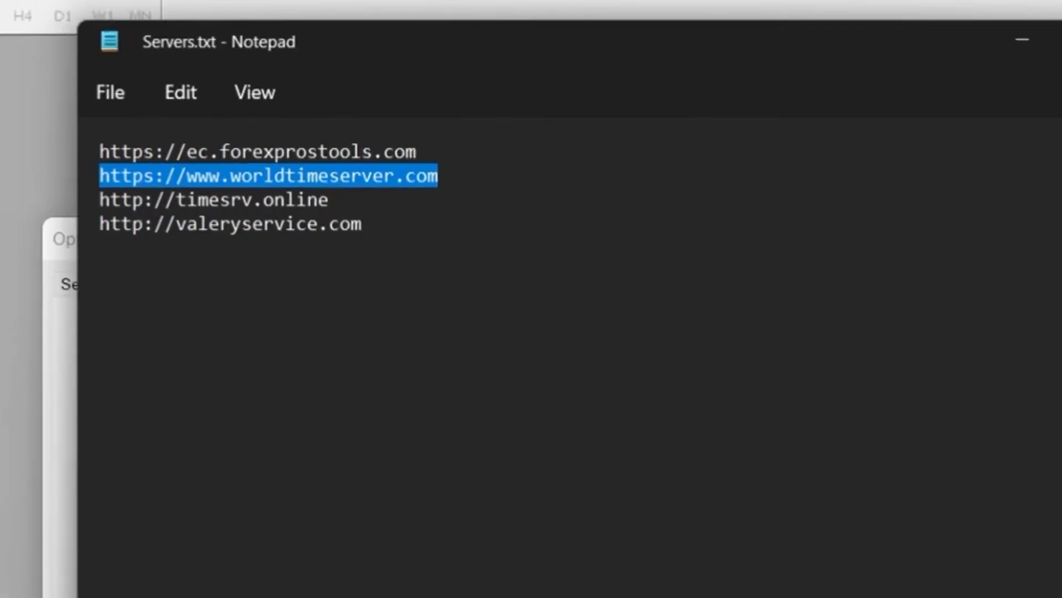
drag(360, 200, 96, 199)
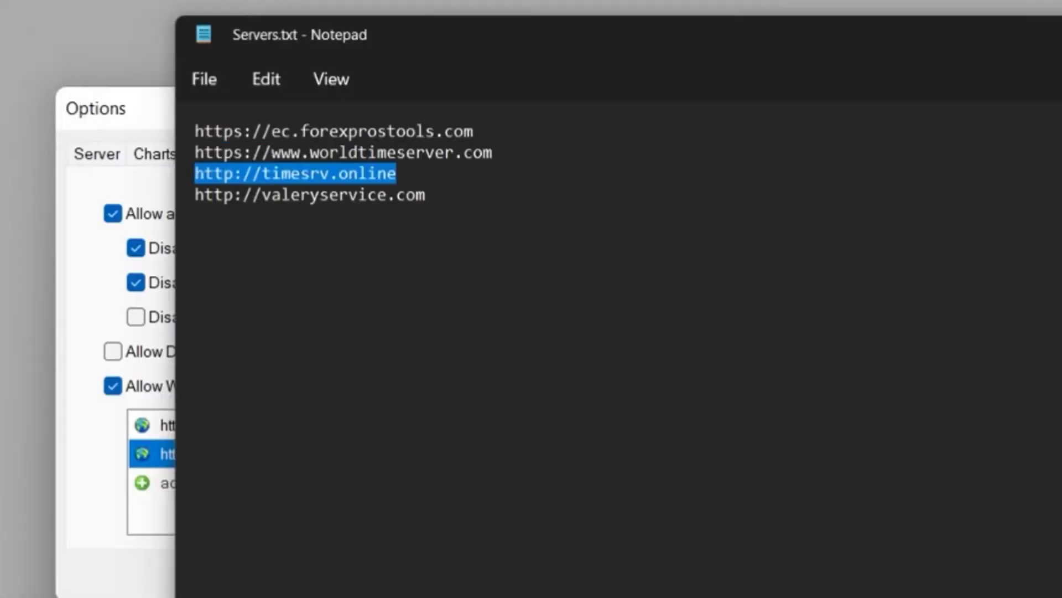
key(ctrl+c)
click(273, 489)
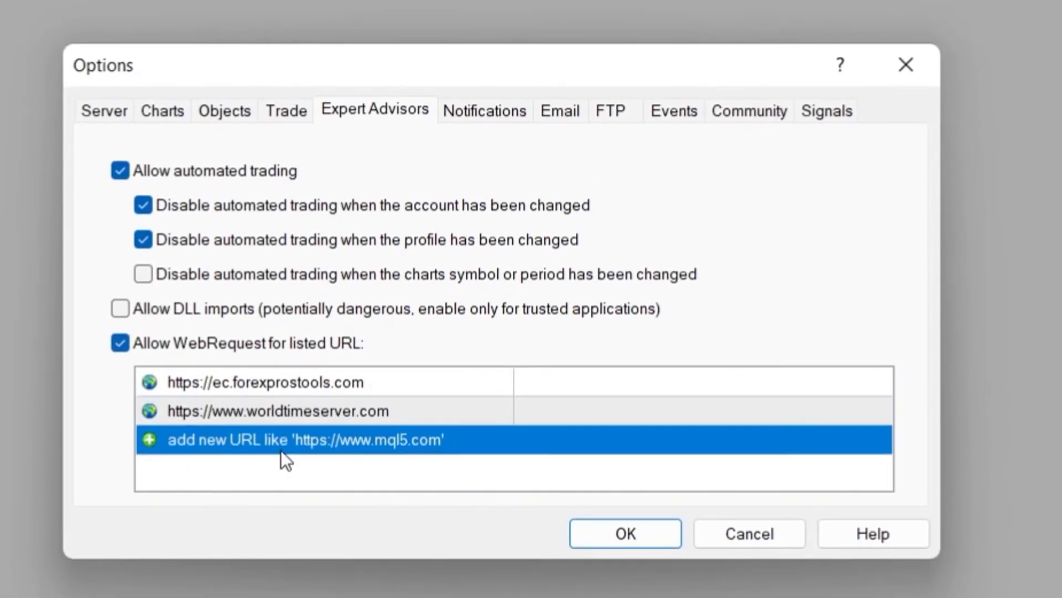
click(274, 489)
key(ctrl+v)
key(Return)
key(alt+Tab)
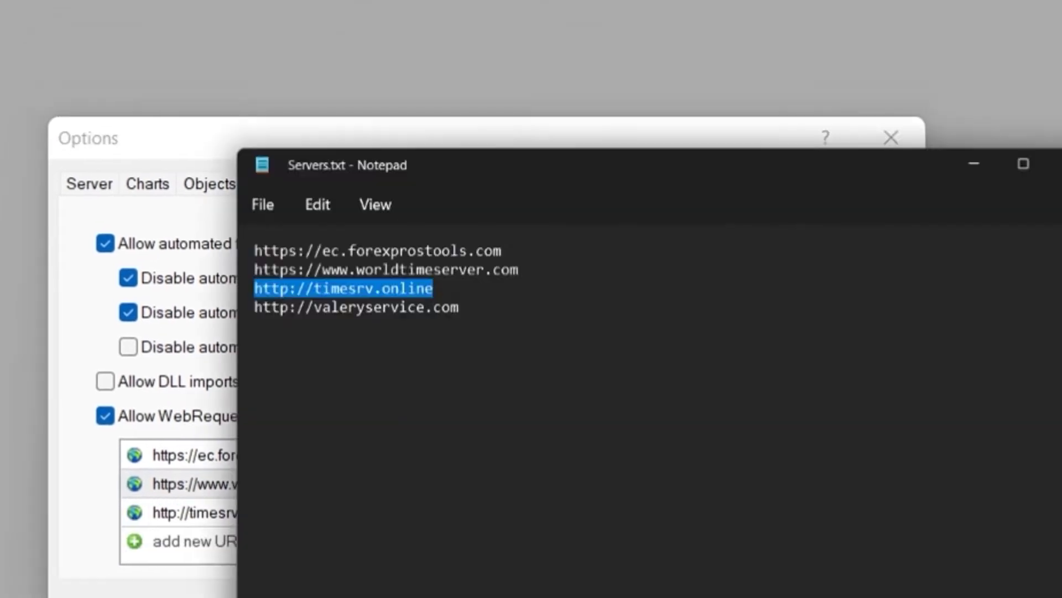
drag(320, 210, 19, 227)
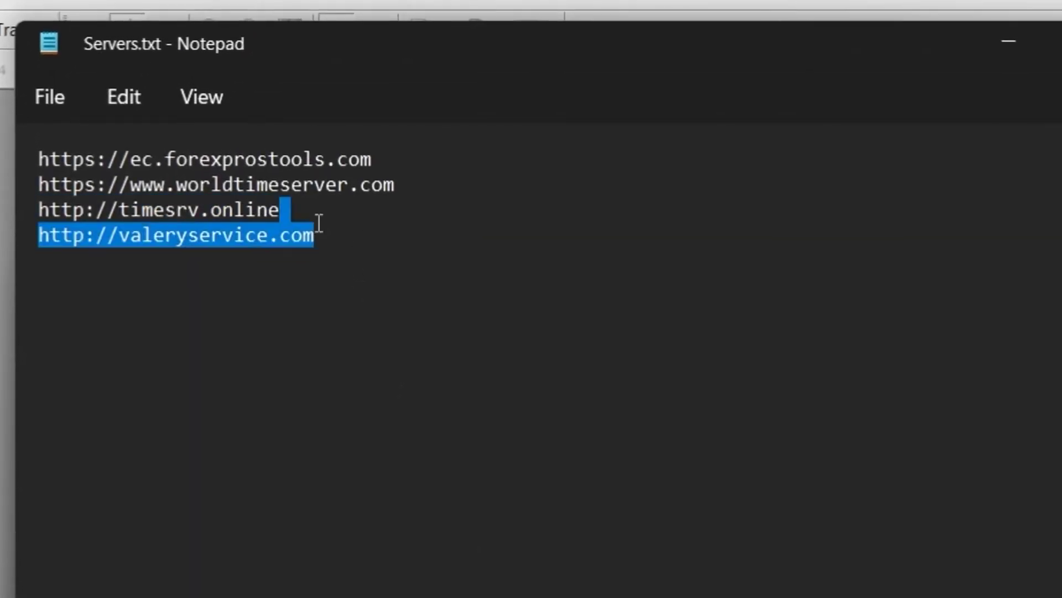
click(332, 230)
key(ctrl+c)
key(alt+Tab)
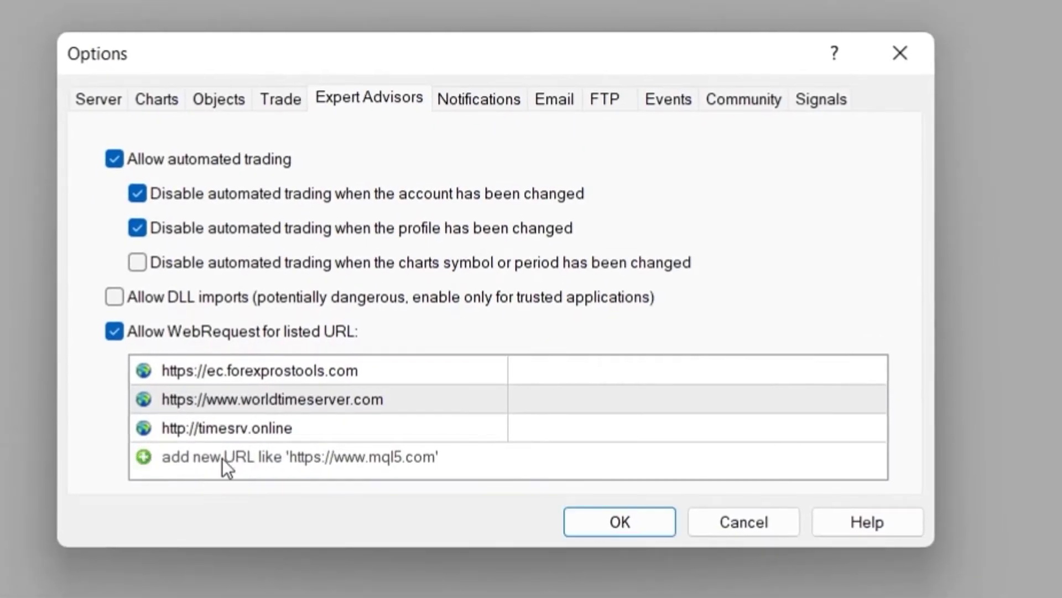
double_click(221, 487)
key(ctrl+v)
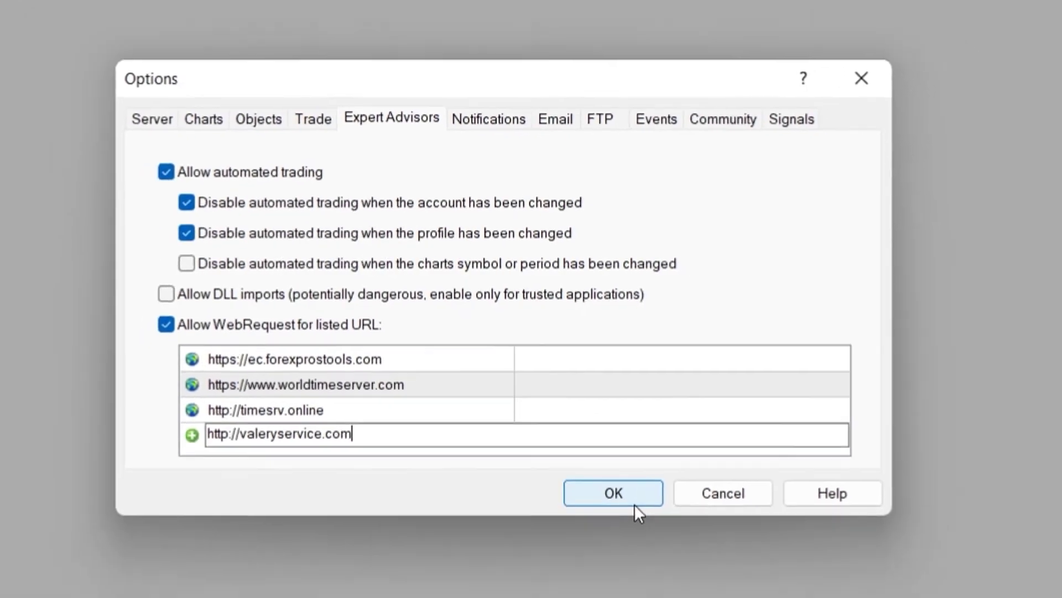
click(634, 504)
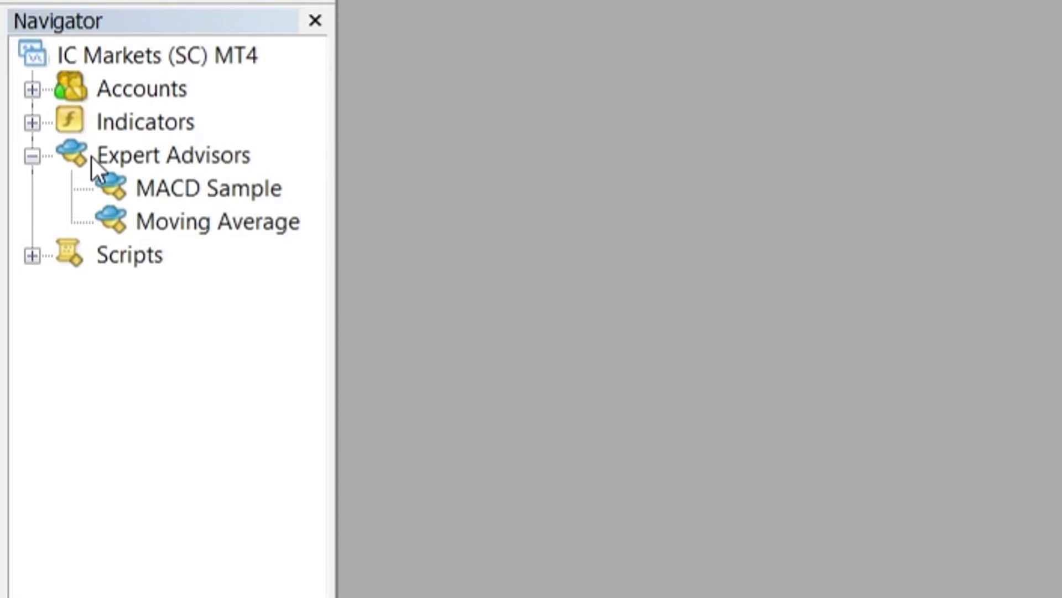
Select Expert Advisors in the Navigator and launch the MetaQuotes Language Editor.
click(113, 159)
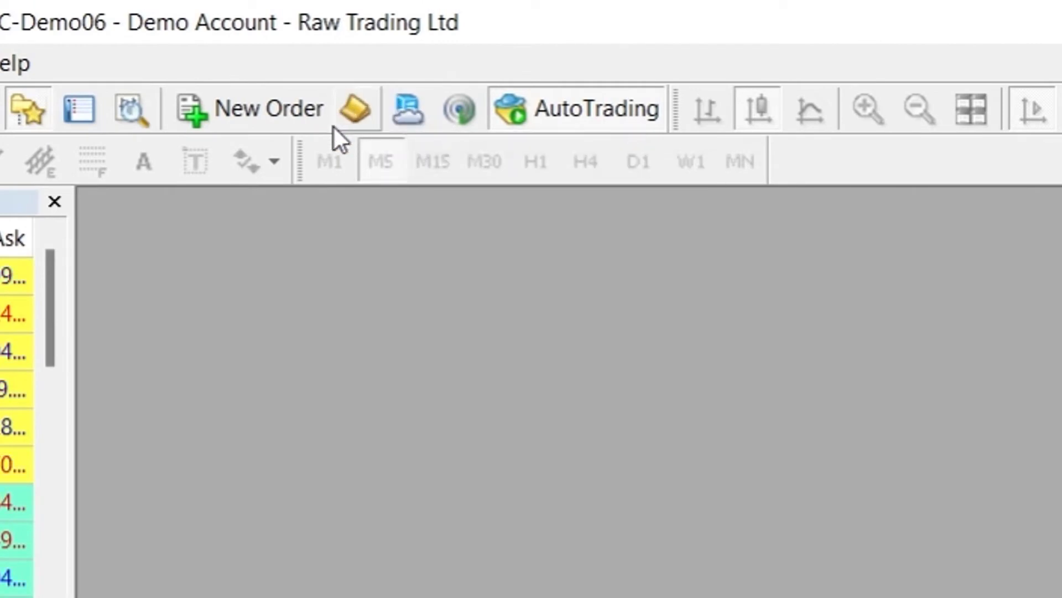
click(355, 117)
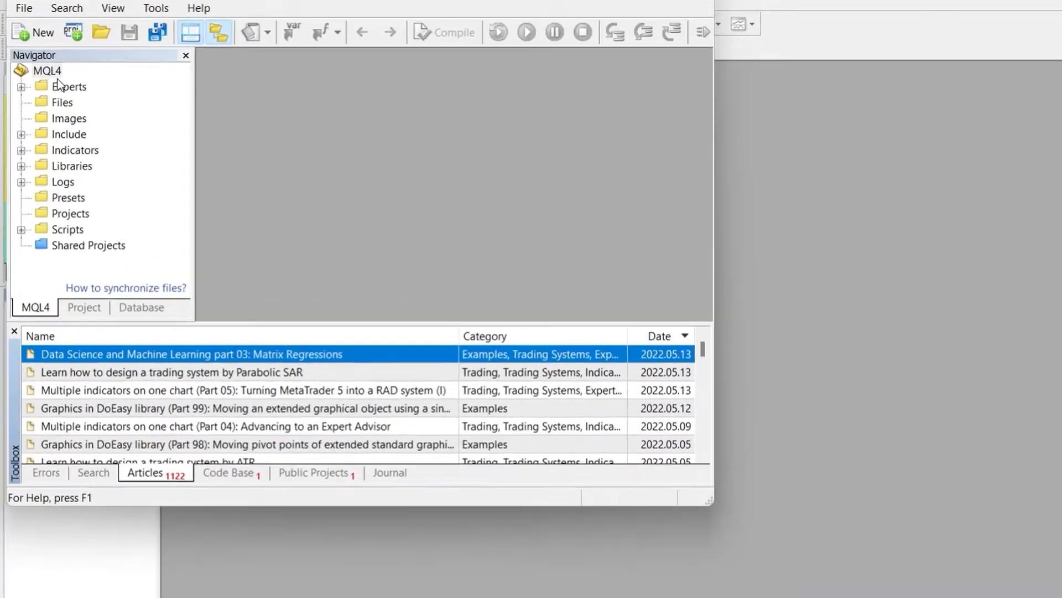
Open the Experts folder in File Explorer via Open Folder, then minimize MetaEditor.
click(46, 88)
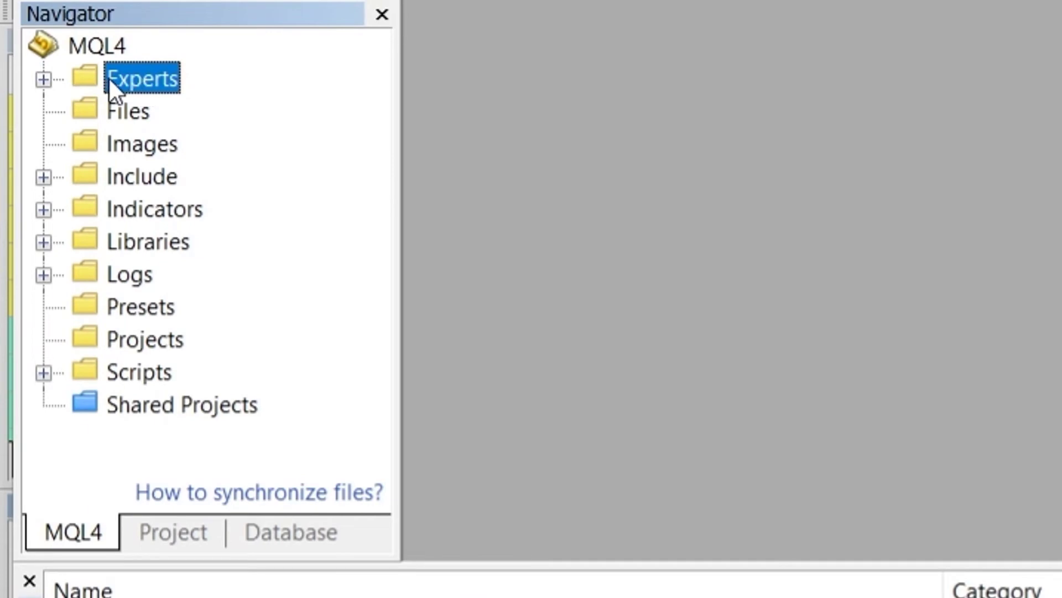
right_click(141, 79)
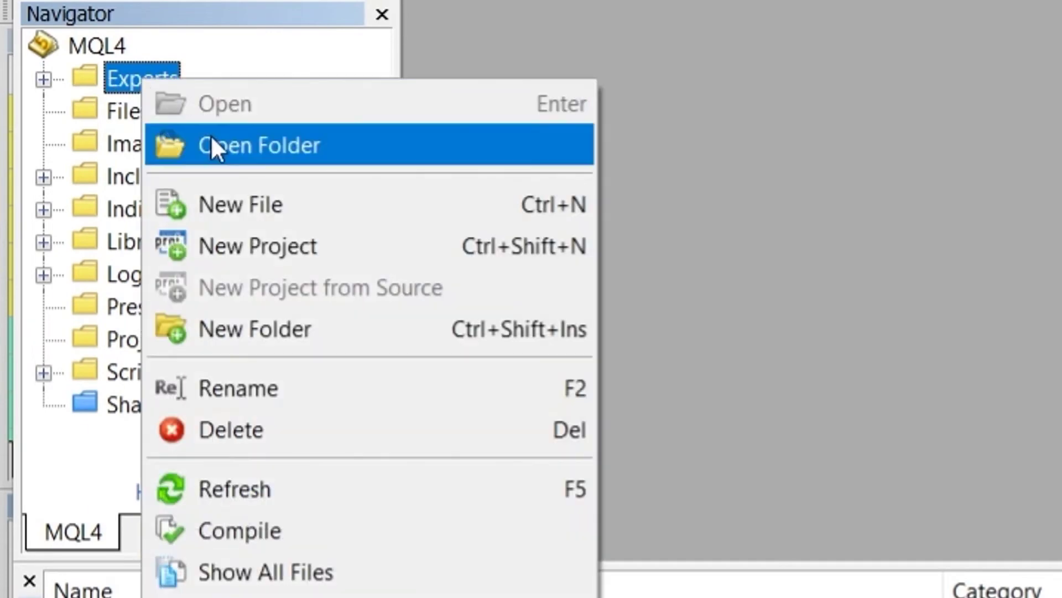
click(288, 145)
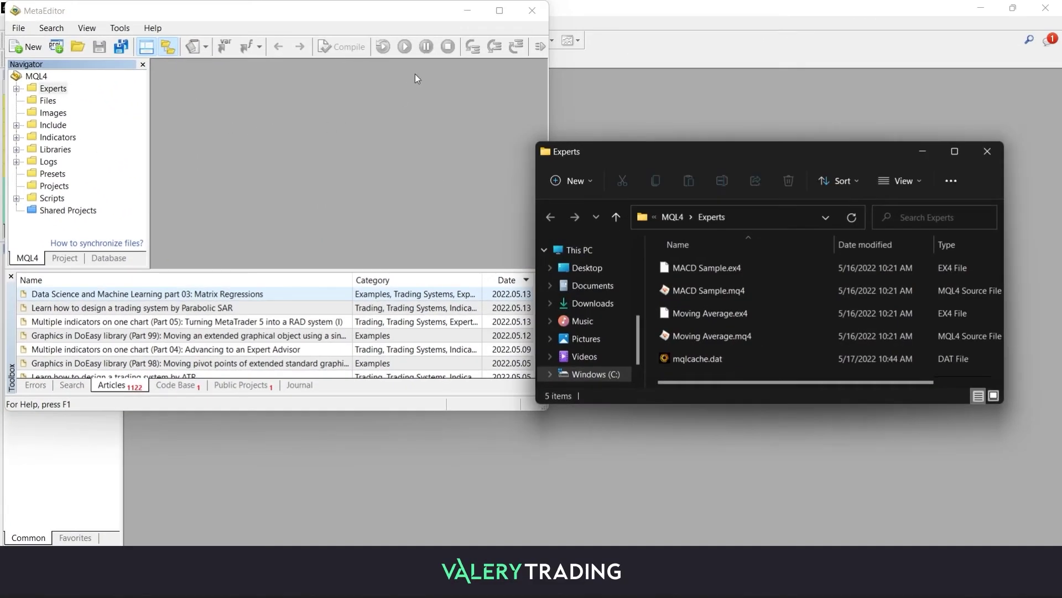
click(475, 11)
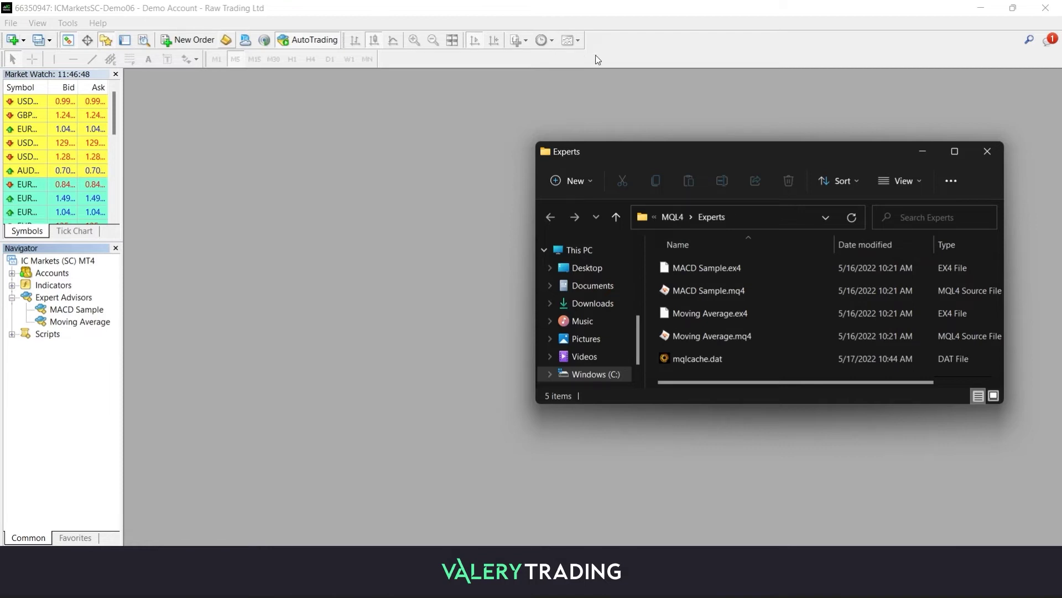
Drag WakaWakaEA.ex4 from the desktop into the Experts folder window, then close that folder.
click(981, 7)
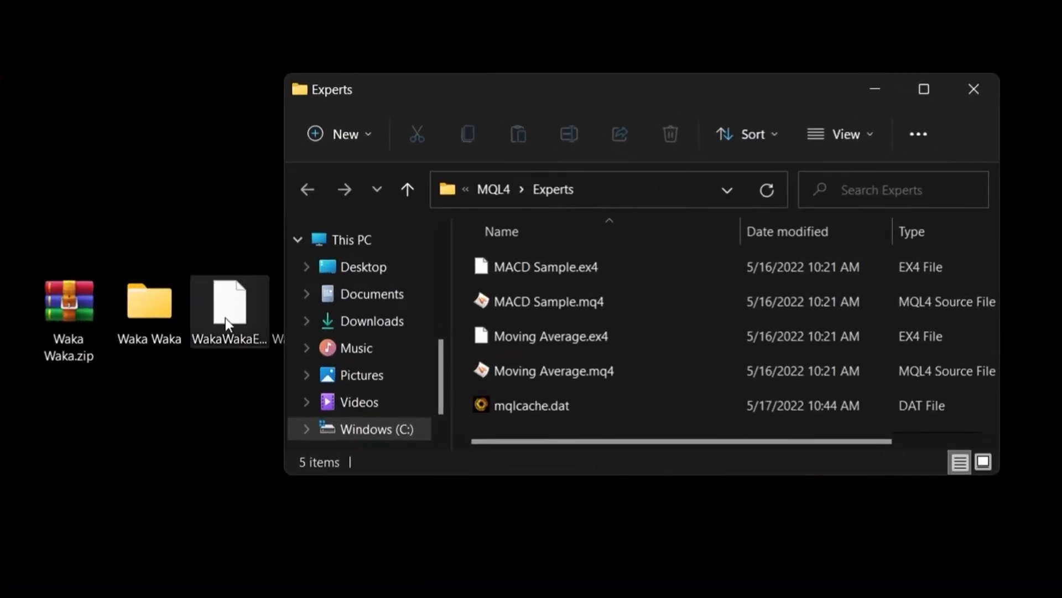
click(229, 330)
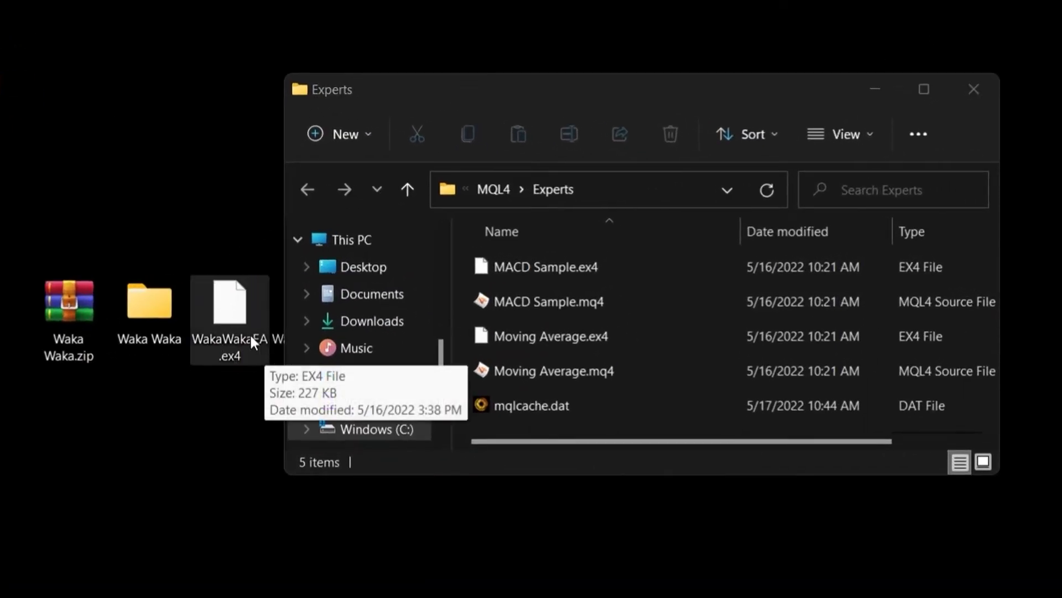
drag(250, 333, 541, 410)
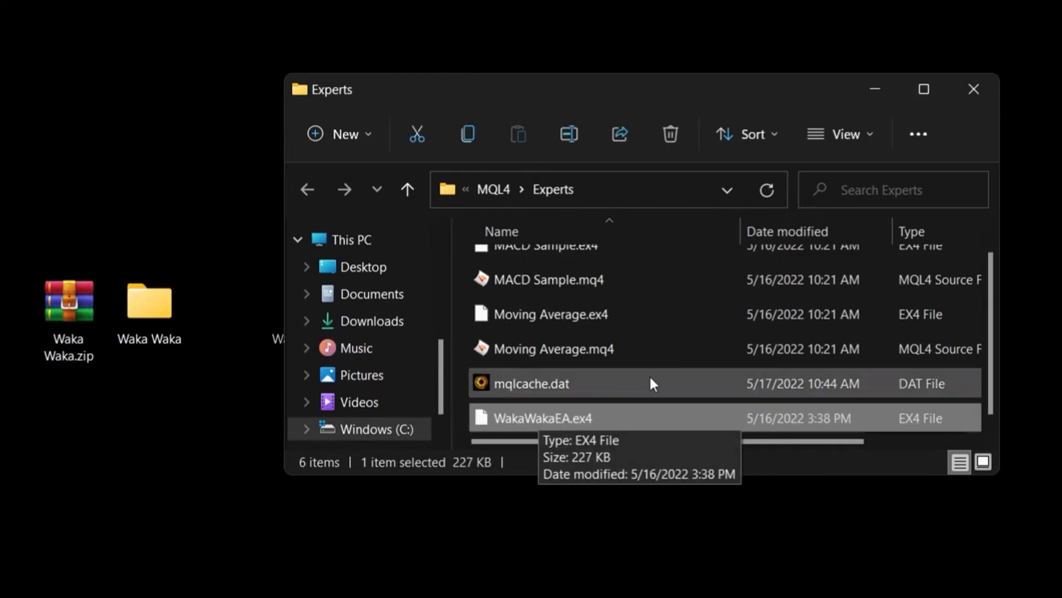
click(974, 89)
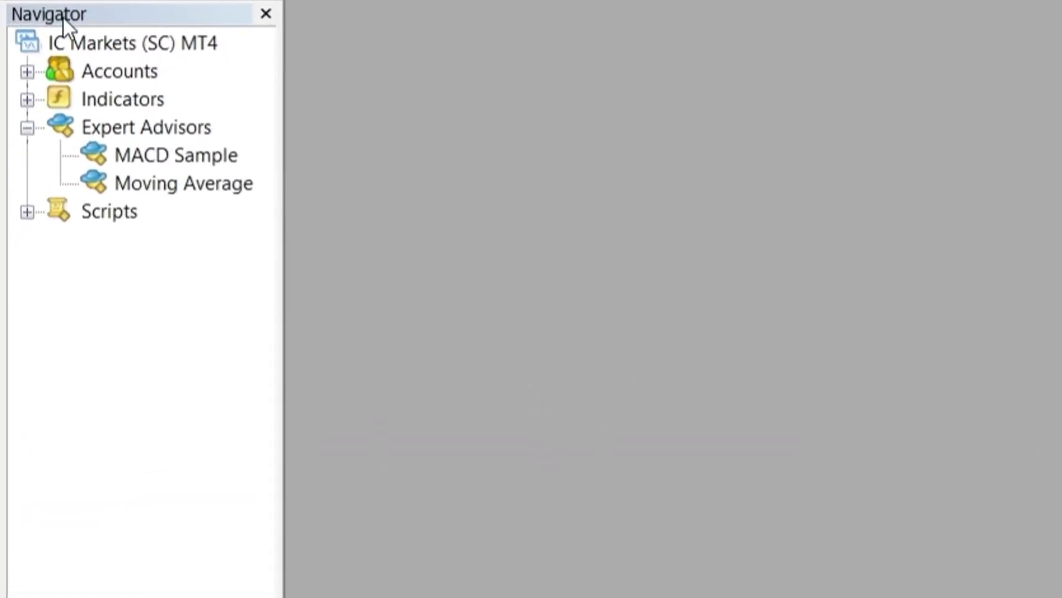
Refresh the Expert Advisors group in the Navigator and select the newly listed WakaWakaEA.
click(132, 129)
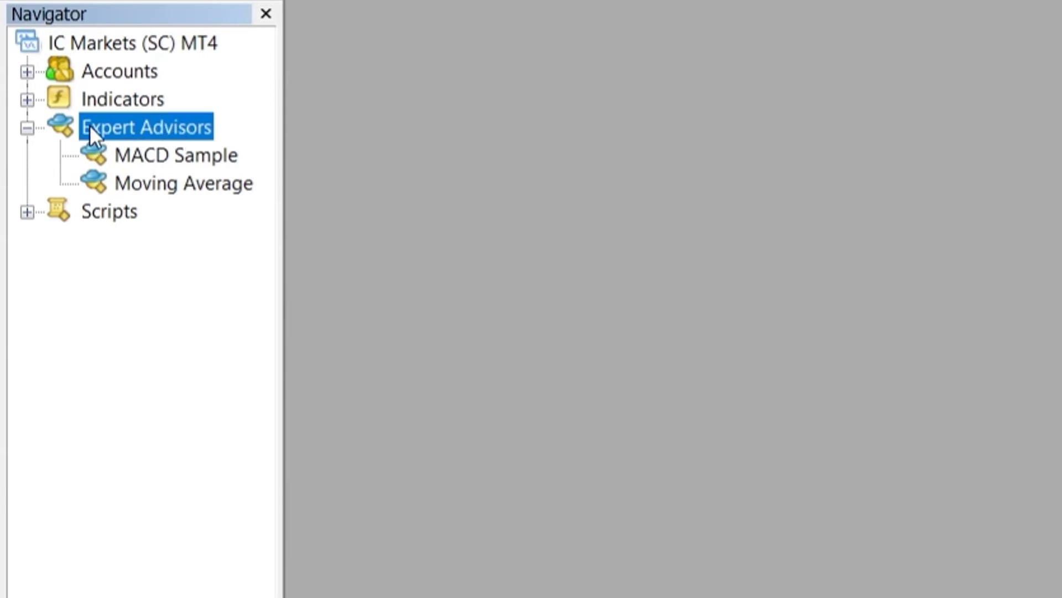
right_click(148, 128)
click(231, 259)
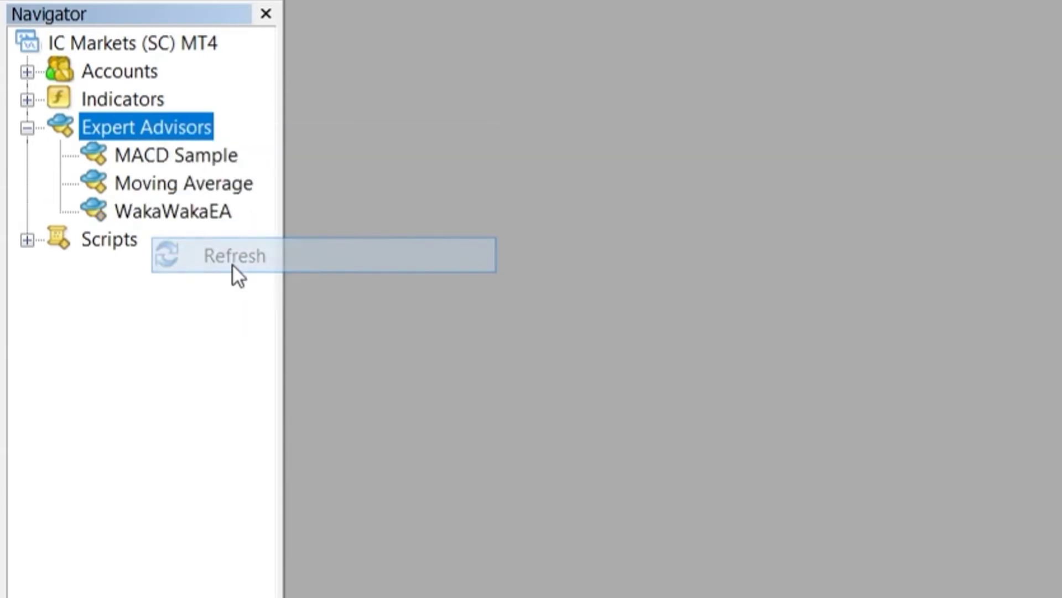
click(150, 211)
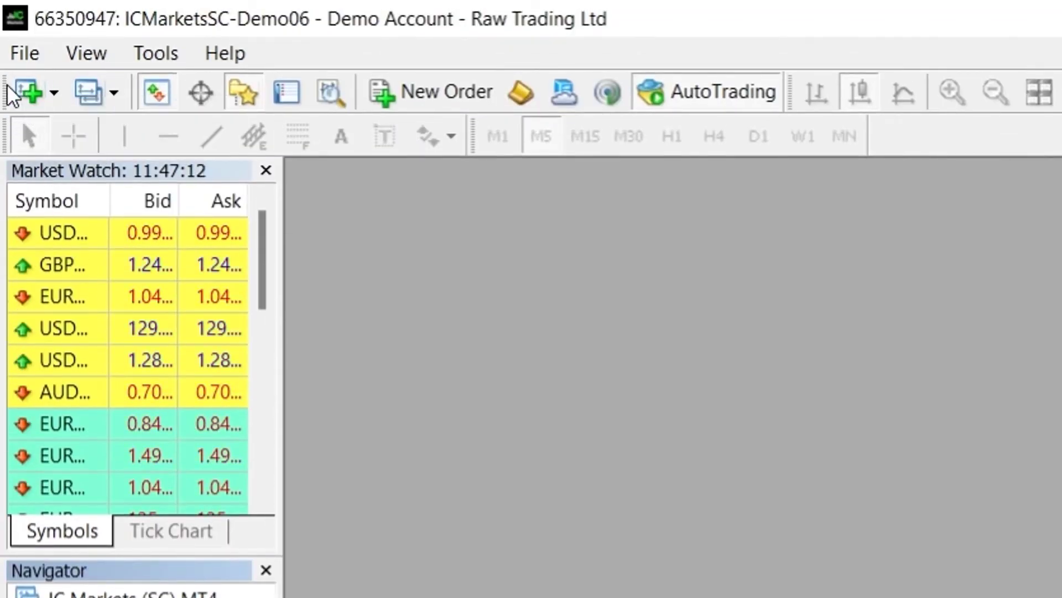
Open a new AUDCAD chart from Forex Minors and maximize it.
click(36, 92)
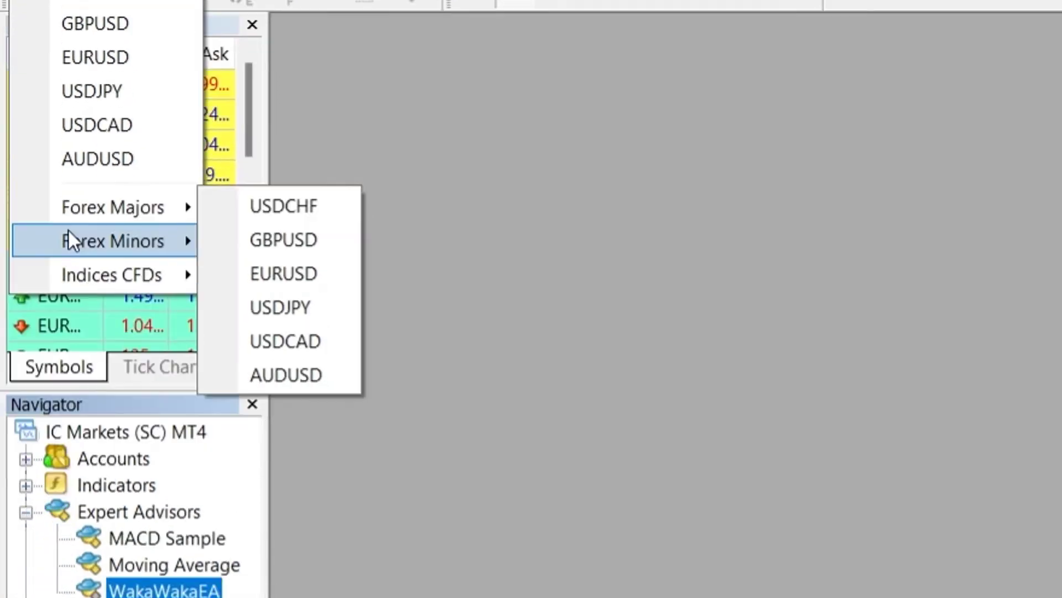
mouse_move(72, 399)
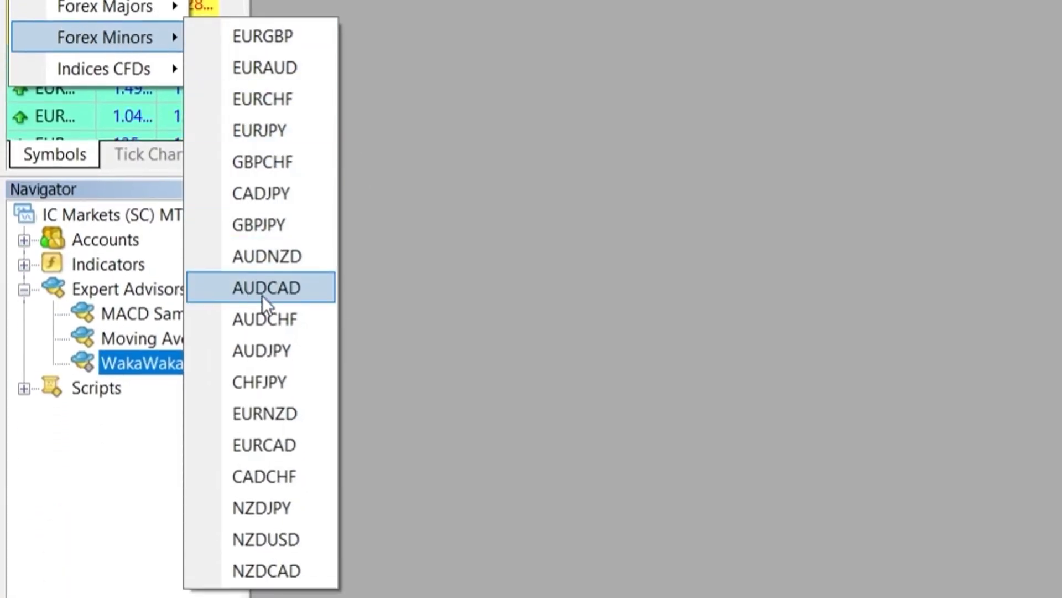
click(286, 297)
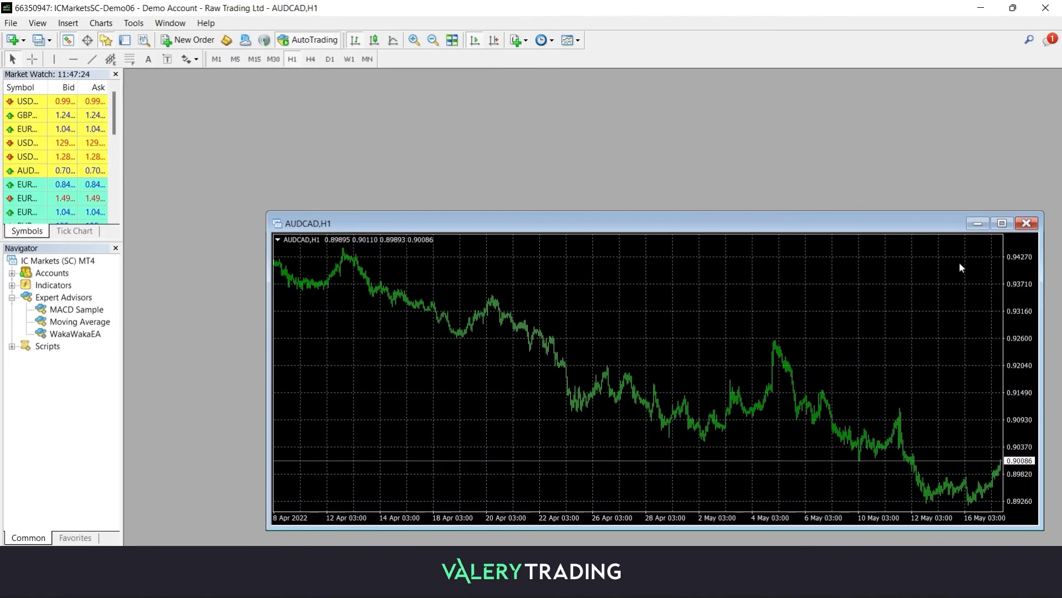
double_click(949, 231)
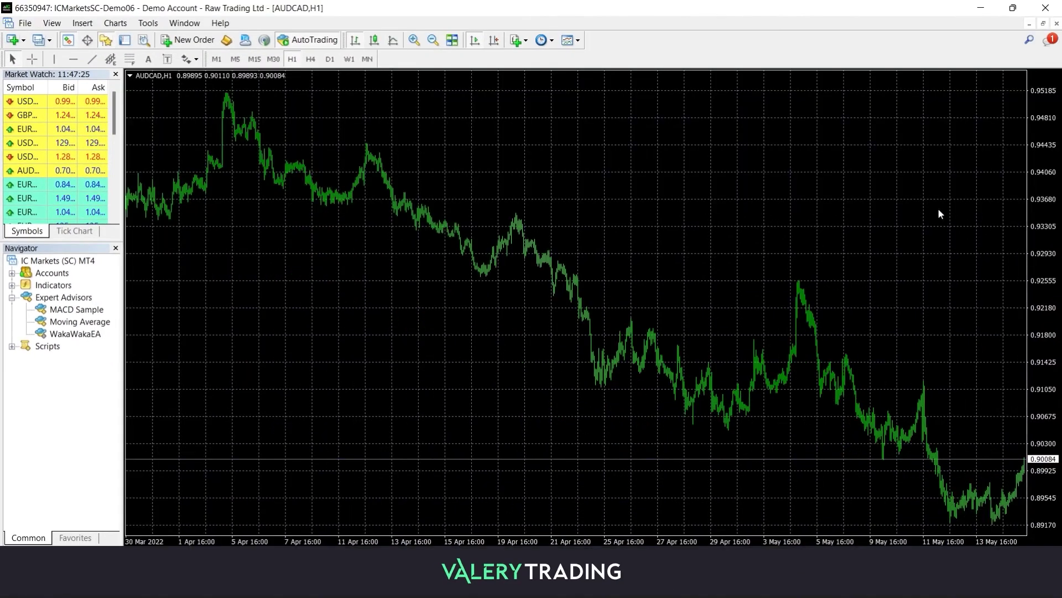
Switch the chart to M15 candlesticks, zoom in twice and rescale the price axis.
click(254, 59)
click(373, 40)
click(411, 44)
click(411, 44)
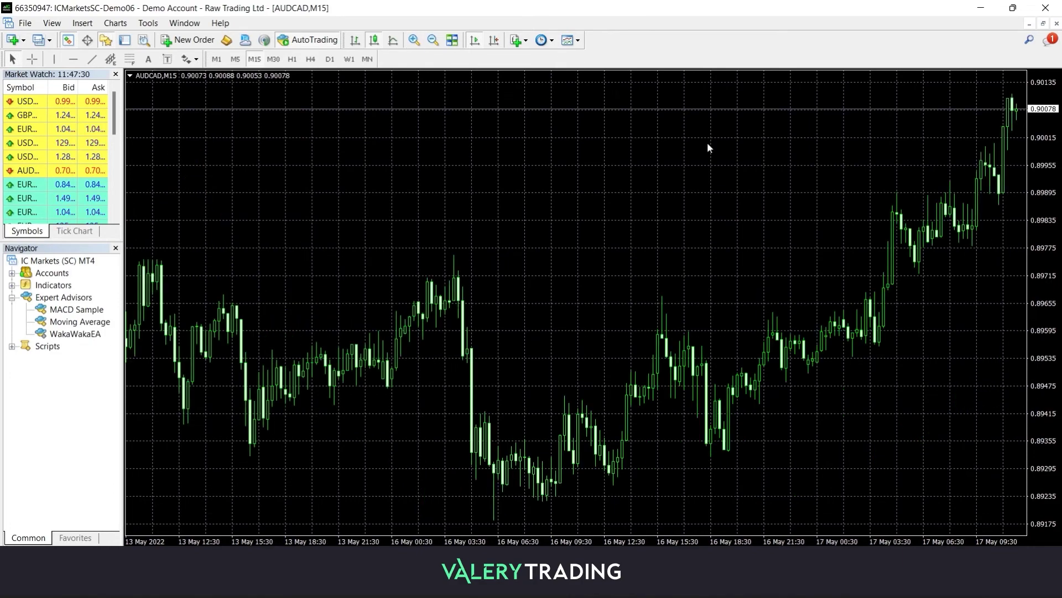
drag(1036, 180, 1044, 200)
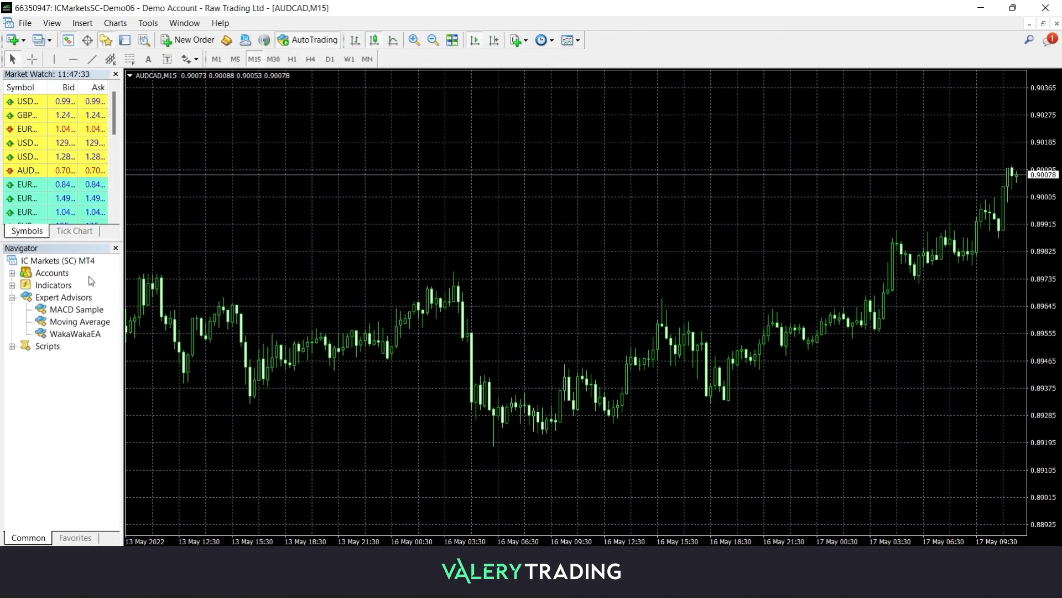
click(70, 333)
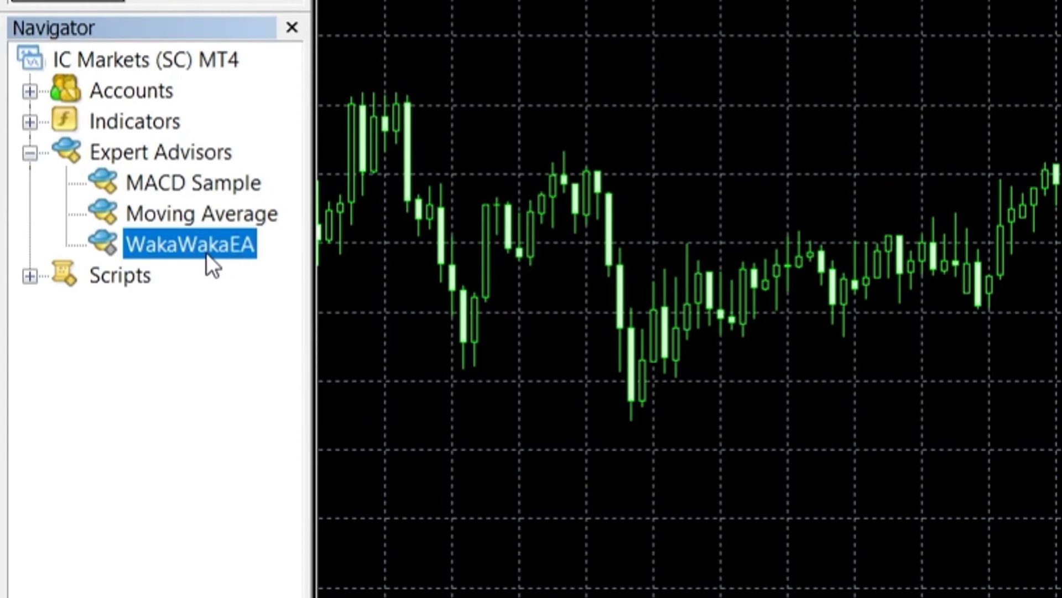
Drag WakaWakaEA onto the AUDCAD chart and review its MM & Risk and Strategy inputs.
drag(207, 252, 520, 138)
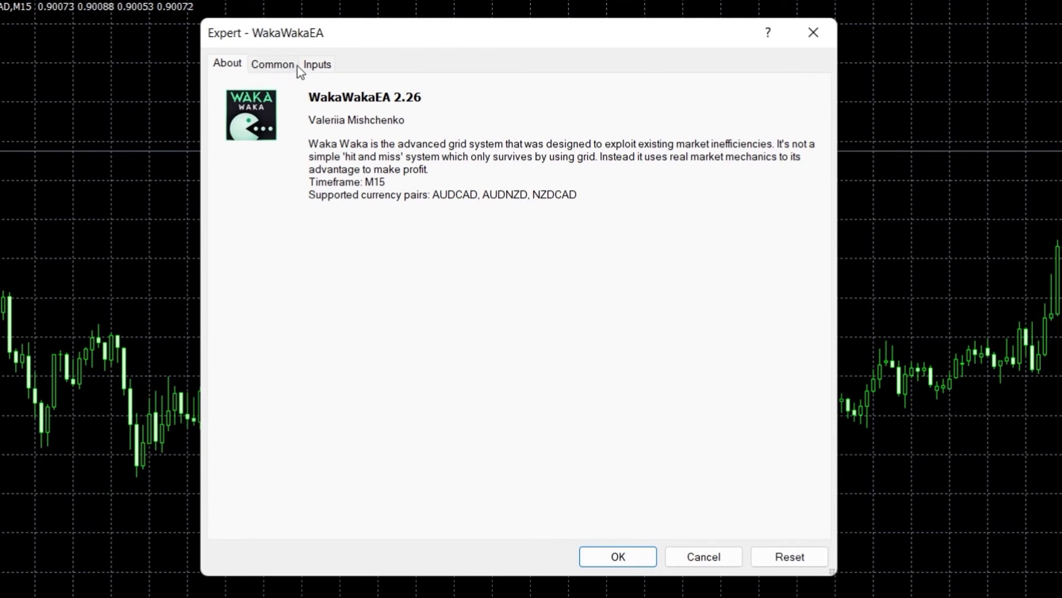
click(318, 66)
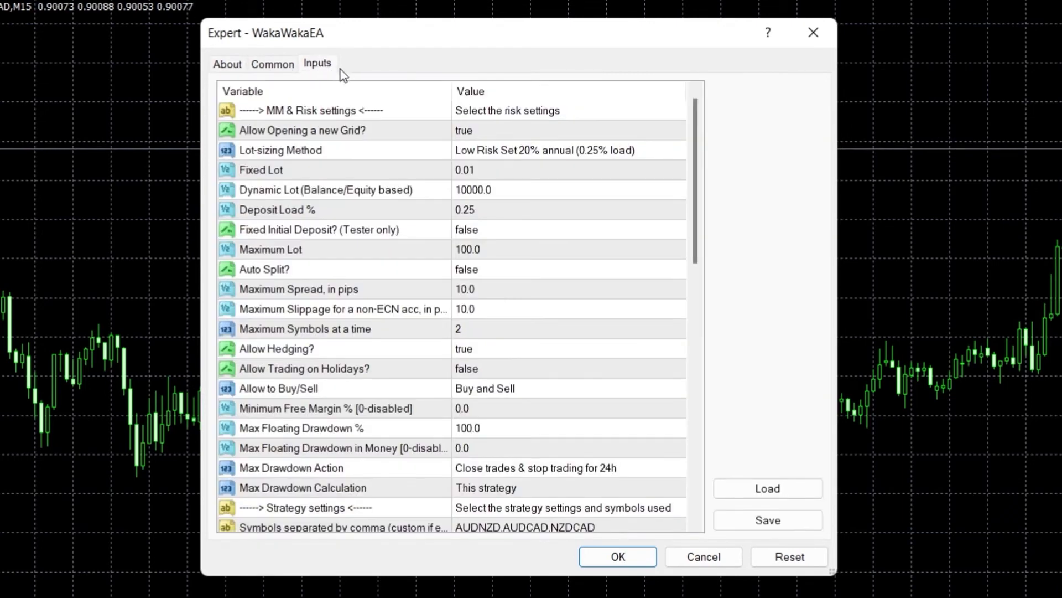
click(337, 111)
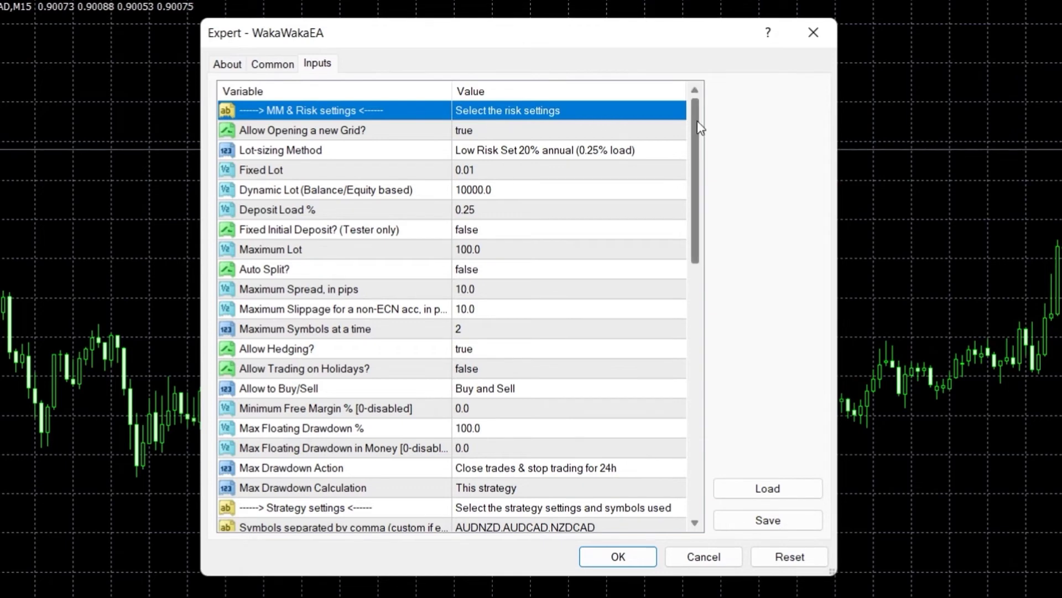
drag(697, 121, 694, 247)
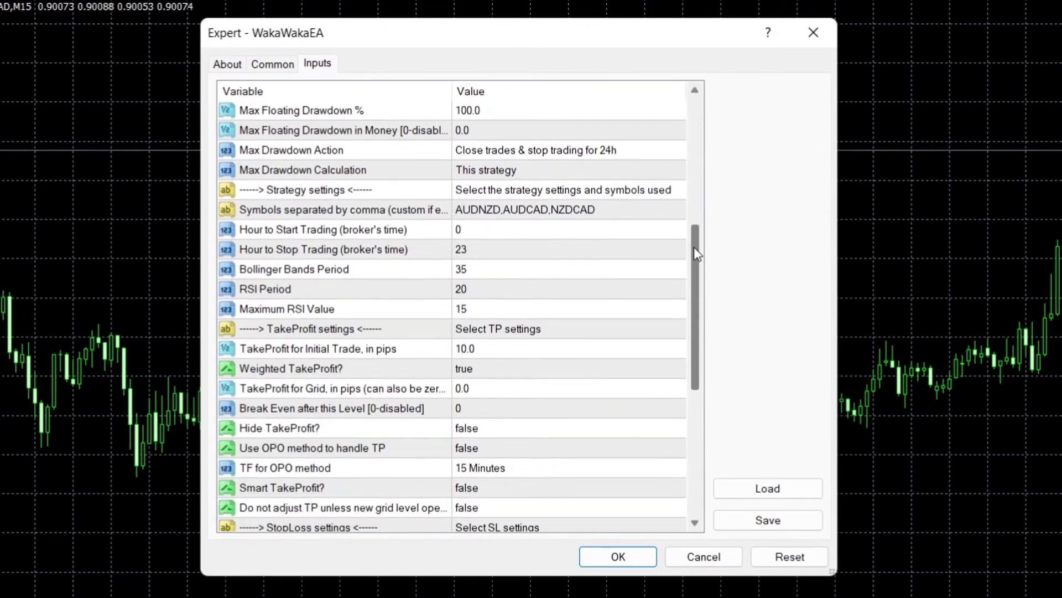
click(385, 194)
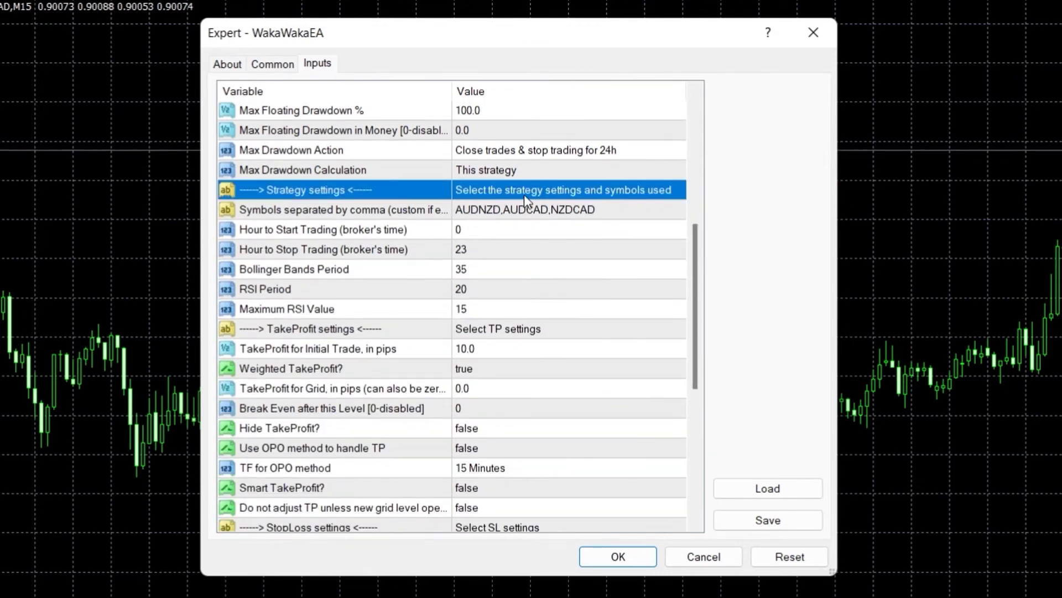
click(442, 209)
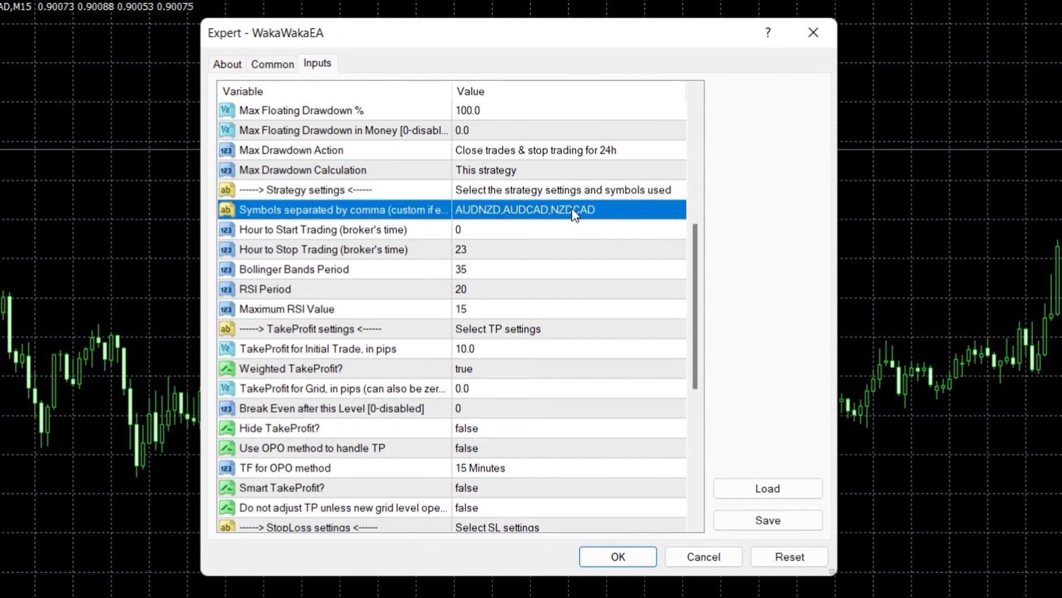
drag(695, 249, 699, 308)
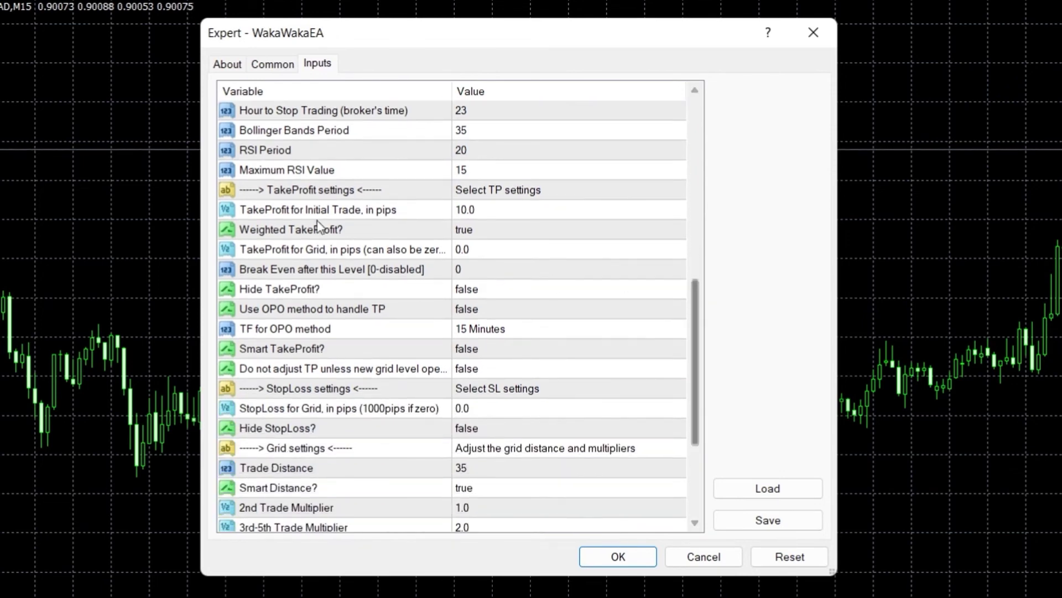
Scroll through the TakeProfit, StopLoss, Grid and Additional settings down to Trade Comment.
click(365, 190)
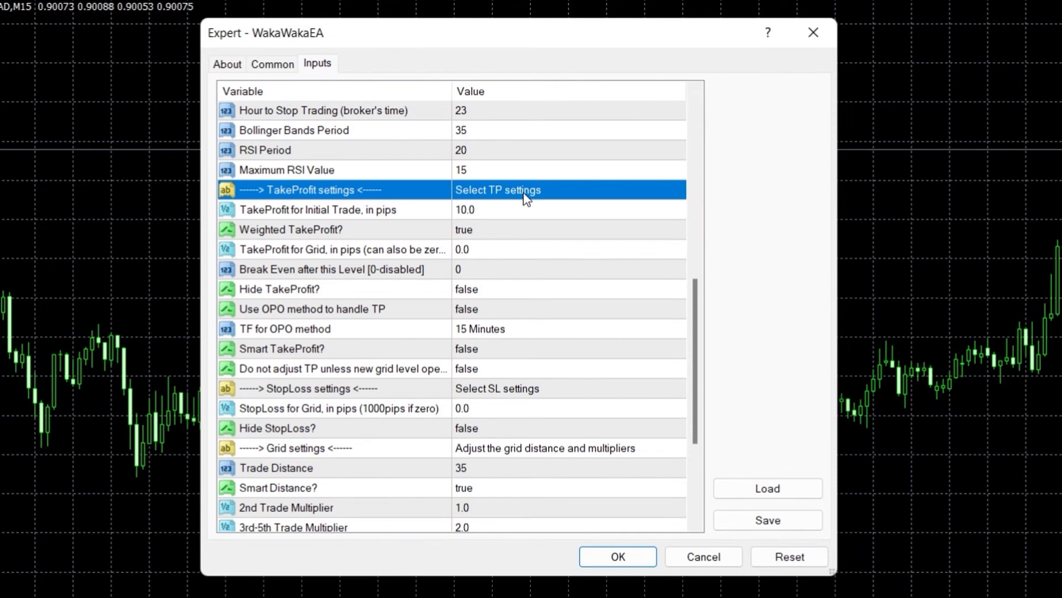
drag(698, 293, 700, 340)
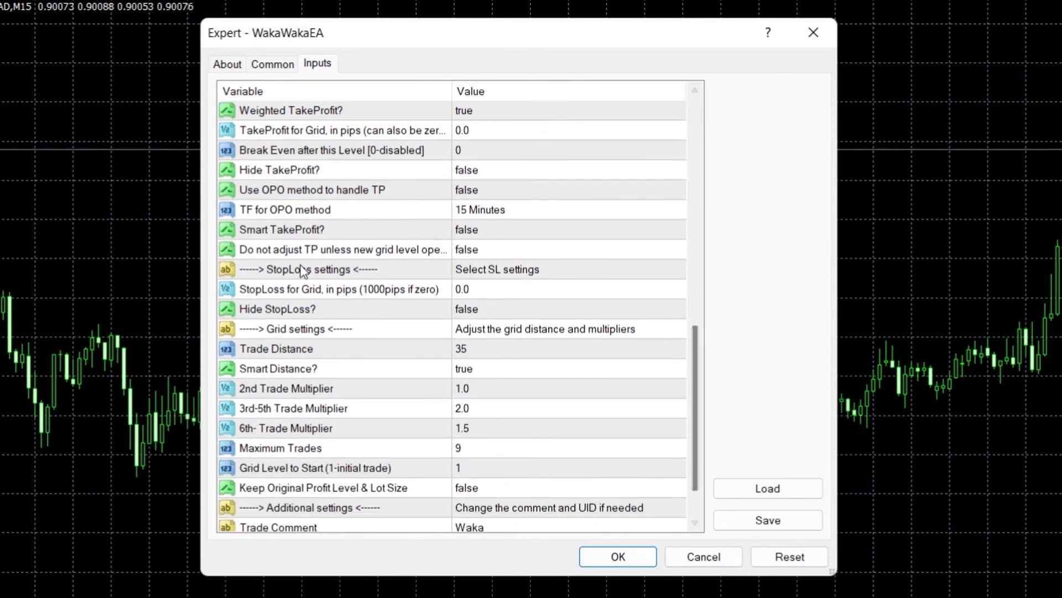
click(285, 269)
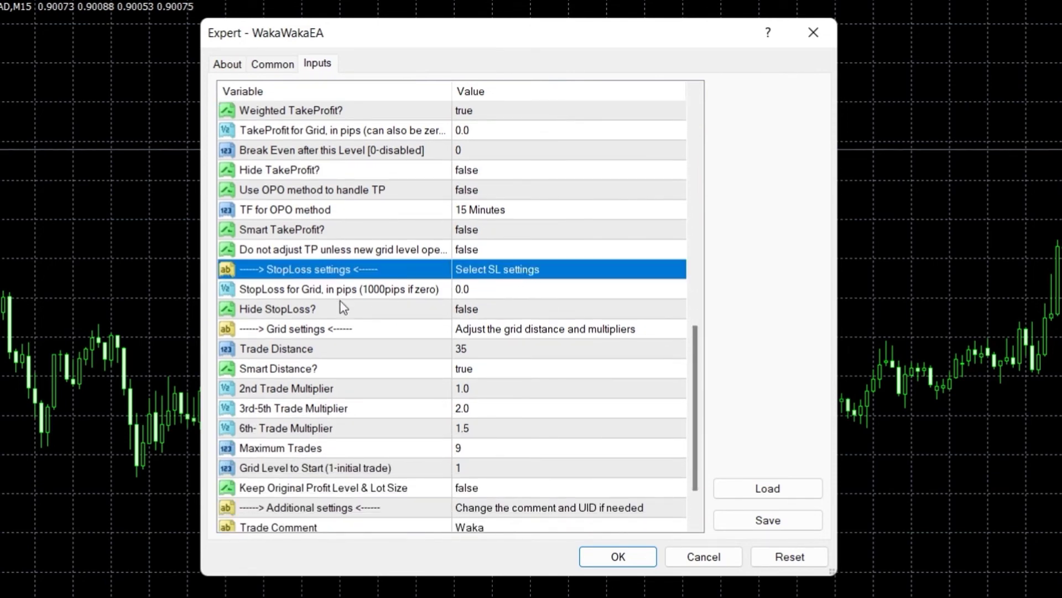
click(302, 332)
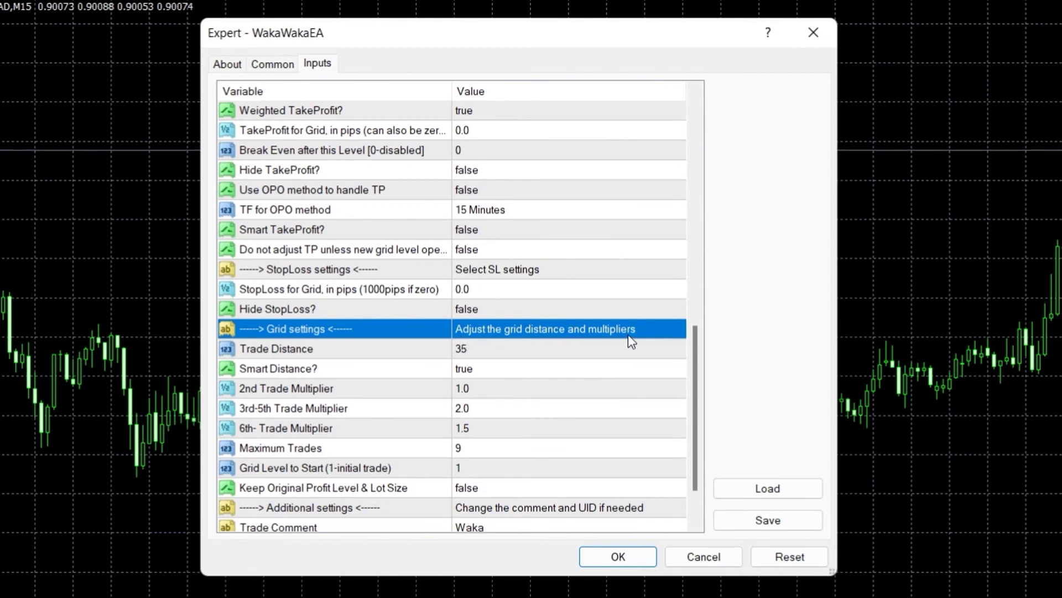
drag(694, 339, 694, 362)
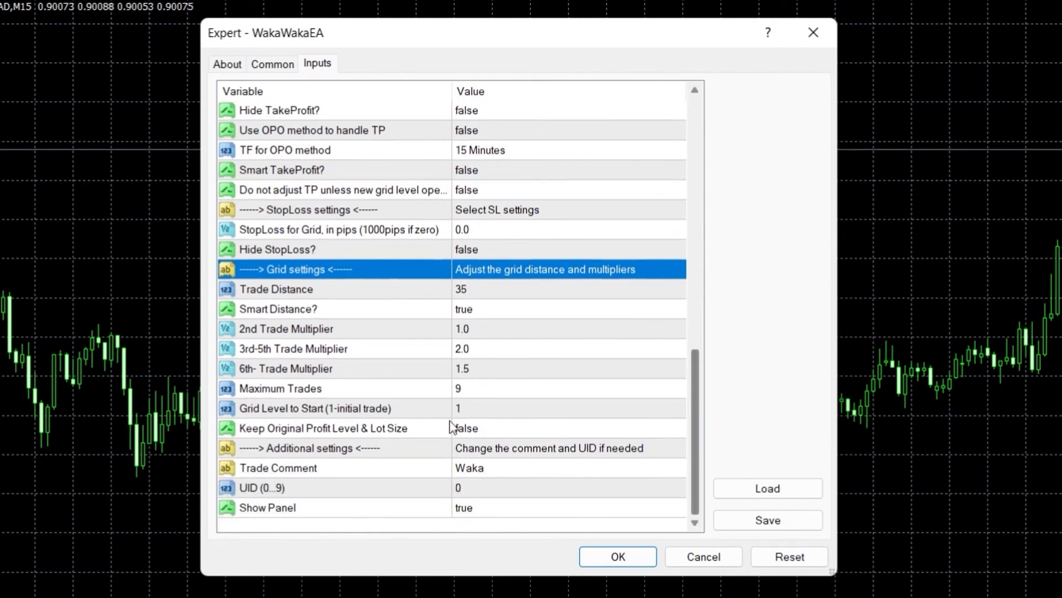
click(271, 449)
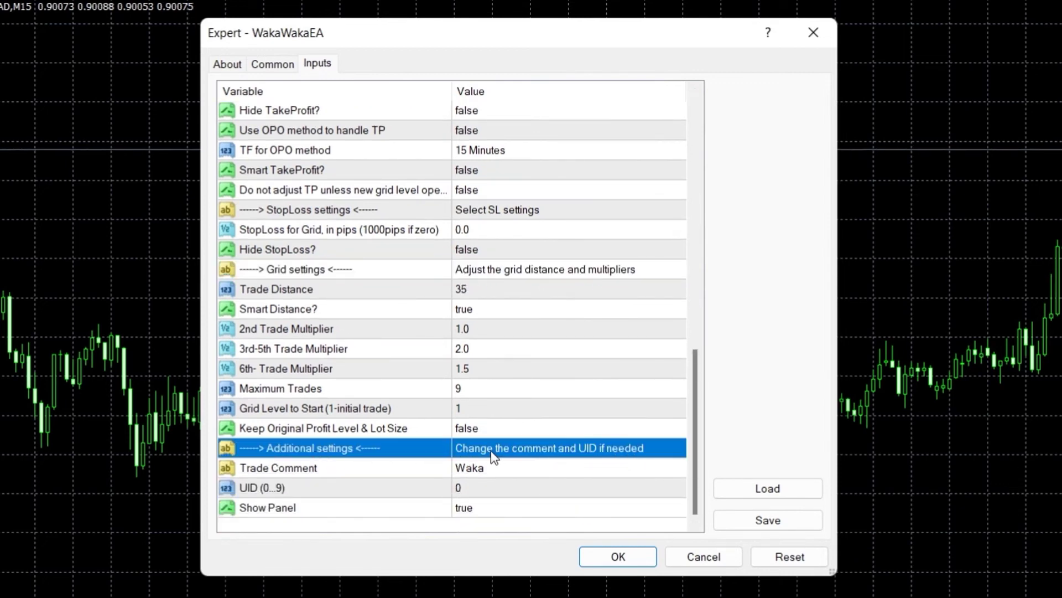
click(356, 471)
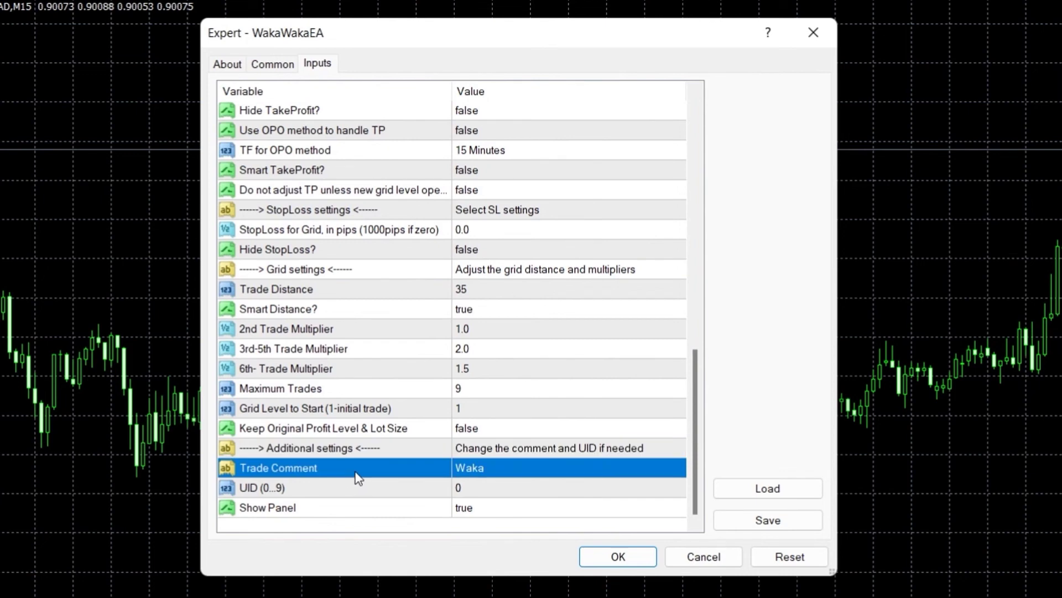
Confirm the WakaWakaEA settings with OK so its Waka panel shows Live trading.
click(615, 562)
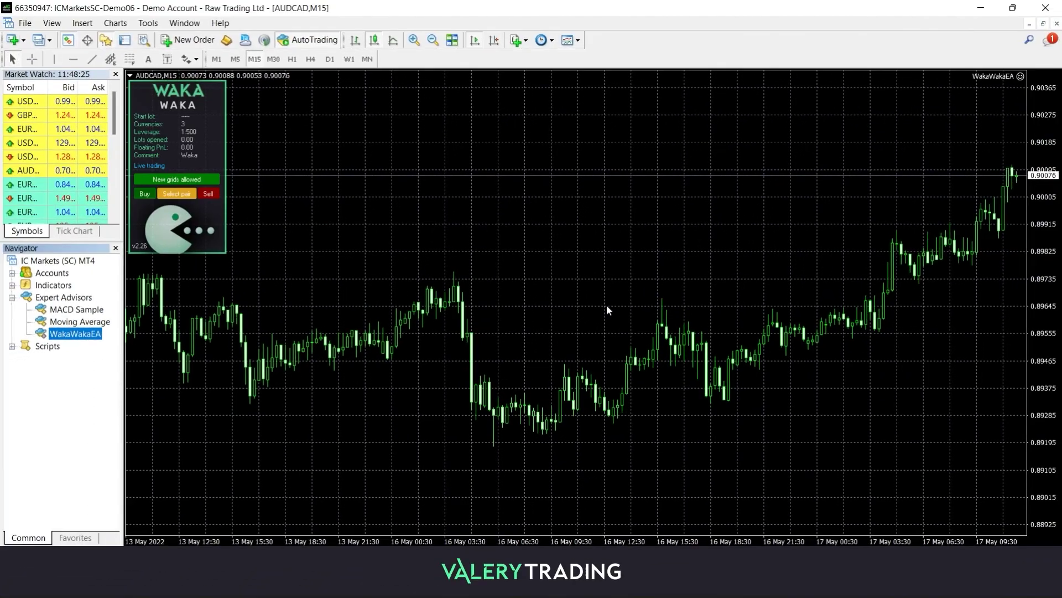